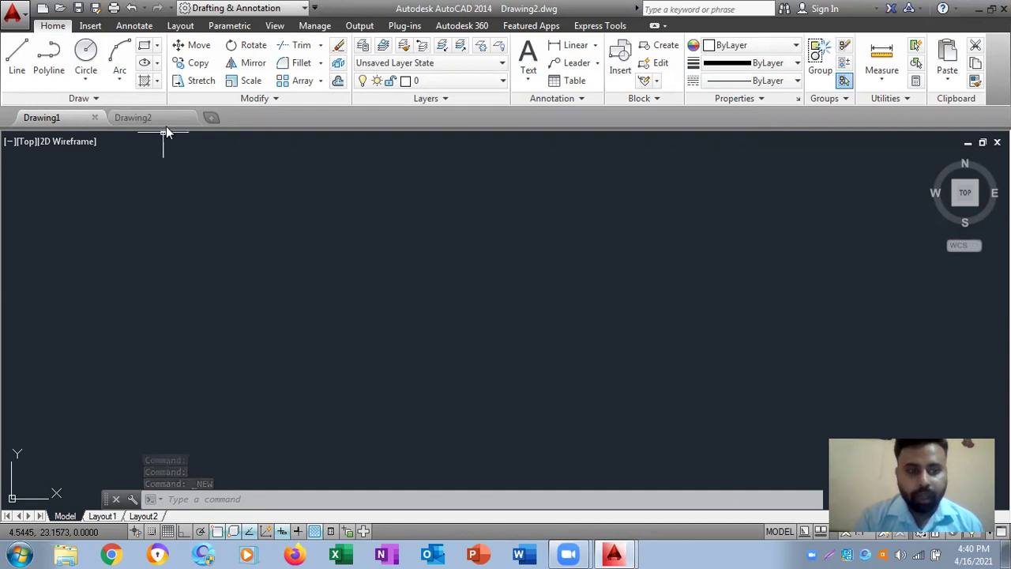
Step: Switch to Drawing2 and open the recent drawing 5 marla plan_2.dwg, continuing past the foreign DWG notice
left_click(164, 118)
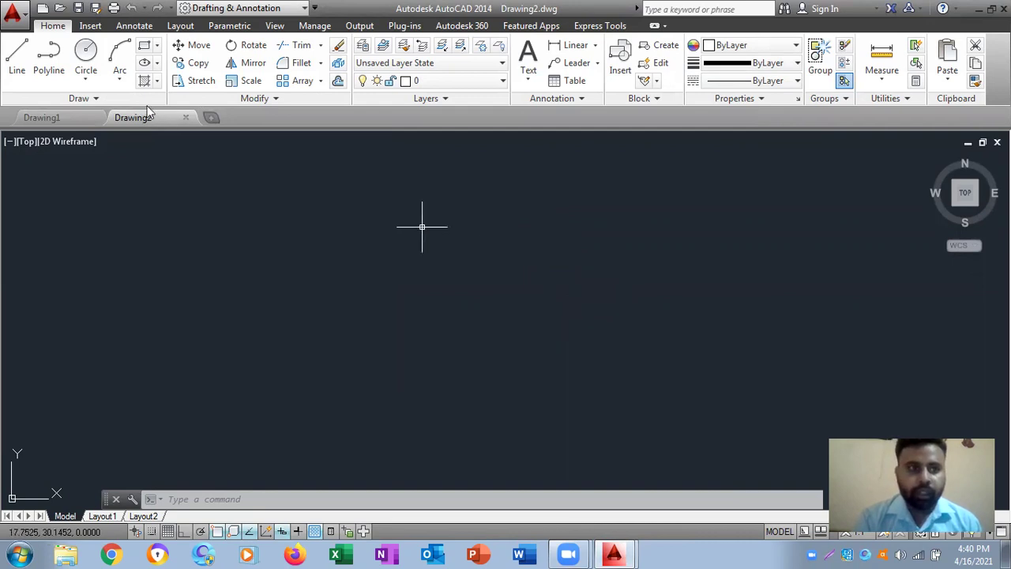
left_click(12, 11)
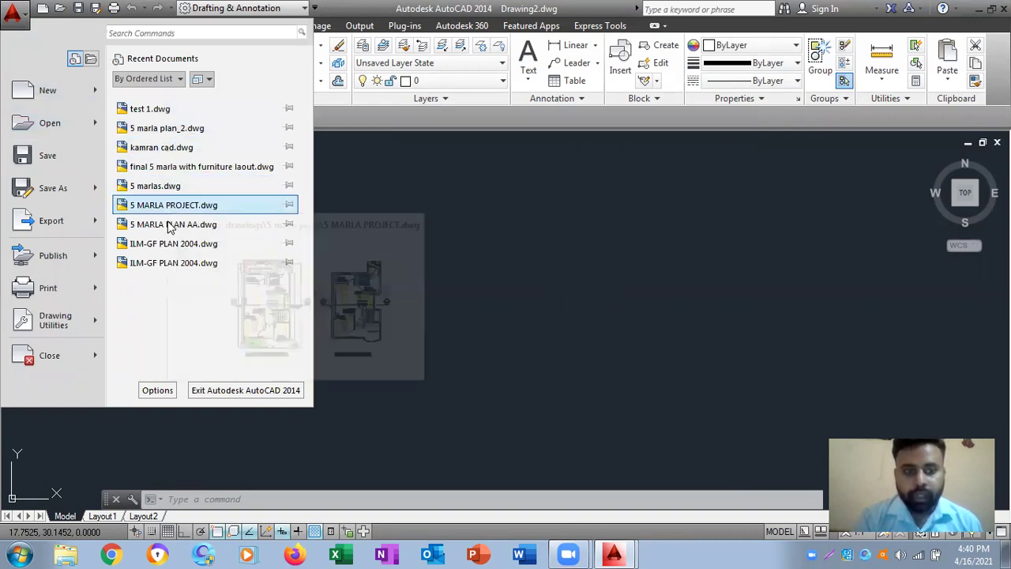
mouse_move(181, 135)
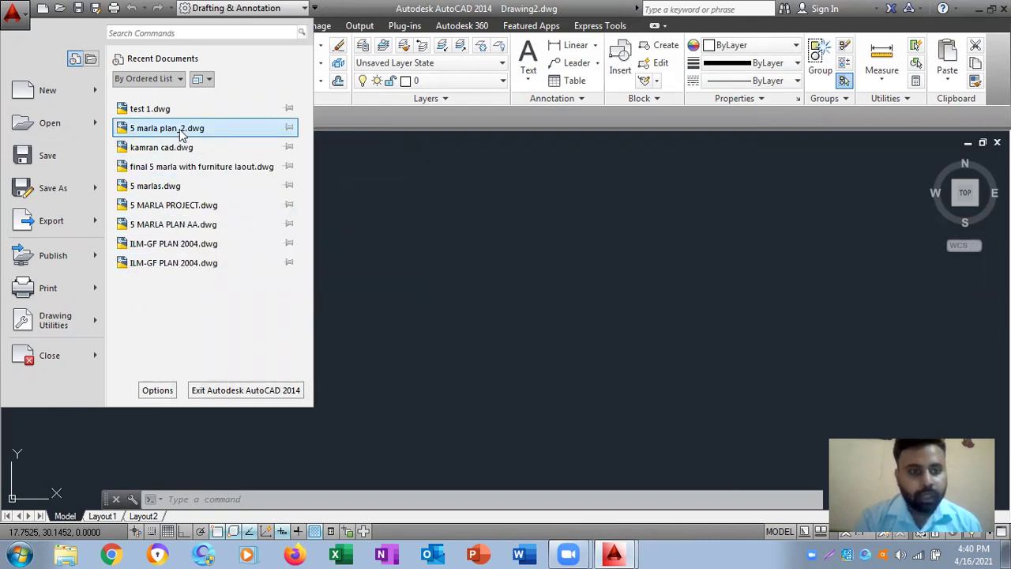
left_click(181, 128)
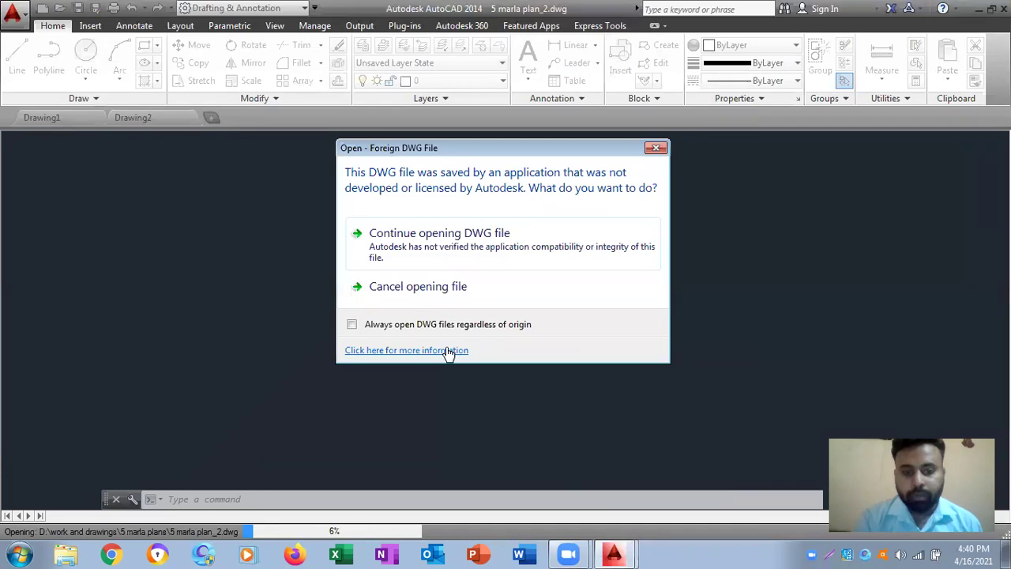
left_click(400, 234)
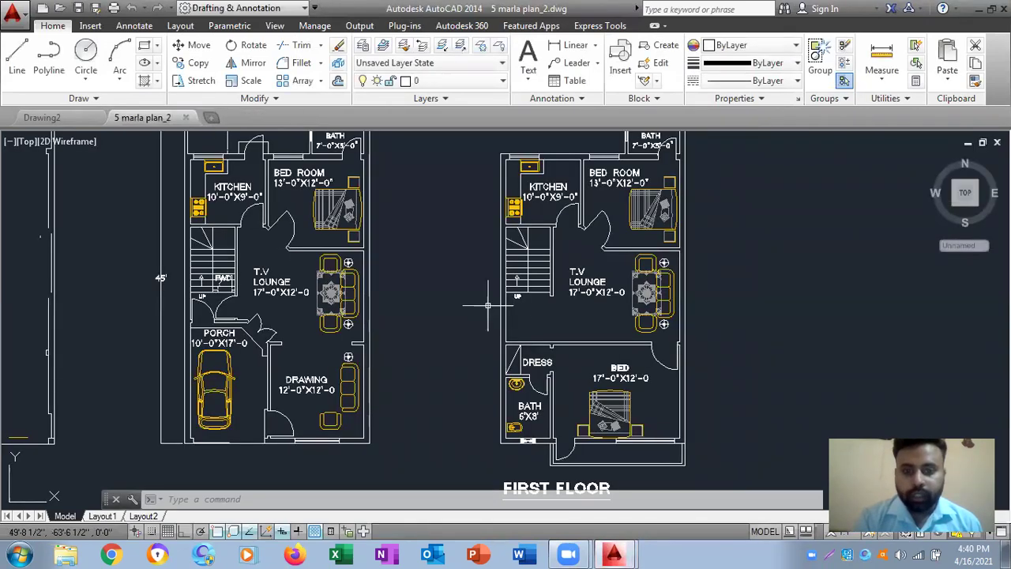
Step: Look over the house floor plans and close 5 marla plan_2.dwg without saving changes
mouse_move(438, 271)
middle_mouse_down()
mouse_move(557, 300)
mouse_move(593, 282)
mouse_move(388, 301)
mouse_move(536, 255)
middle_mouse_up()
scroll(412, 275, "down", 2)
scroll(451, 278, "up", 2)
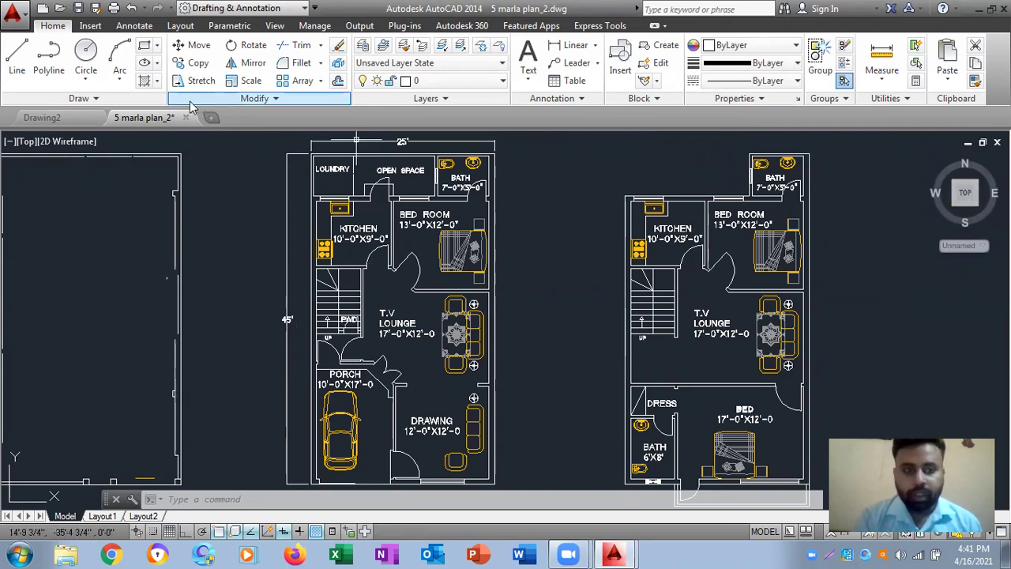
mouse_move(154, 140)
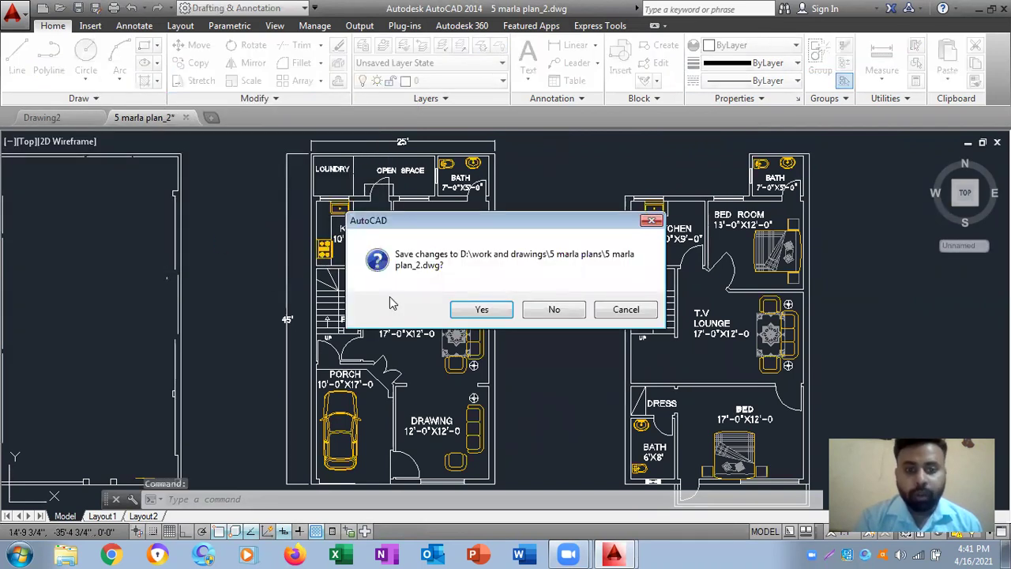
left_click(553, 308)
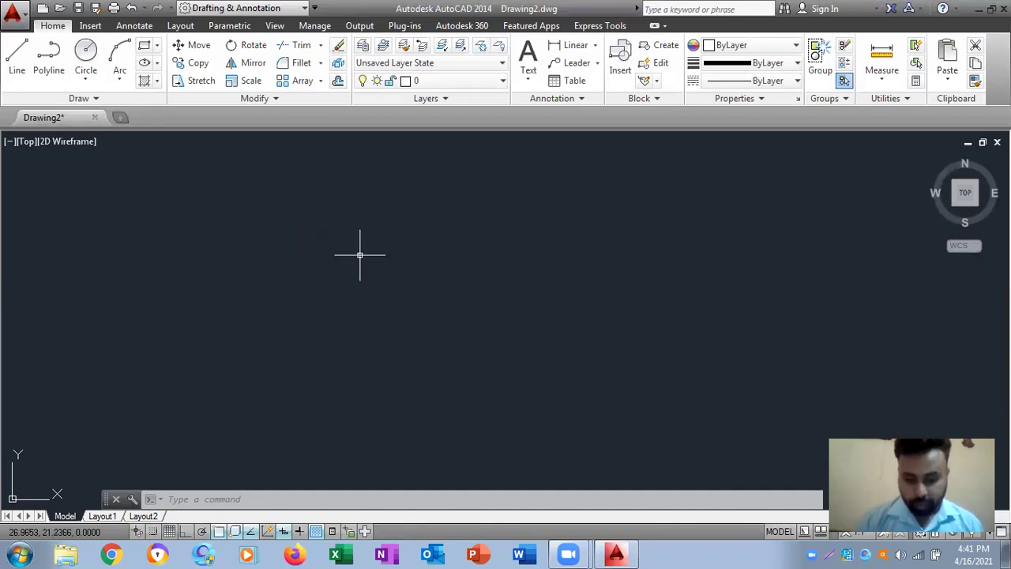
Step: Set the drawing's length units to Architectural with a precision of 0'-0"
type("un")
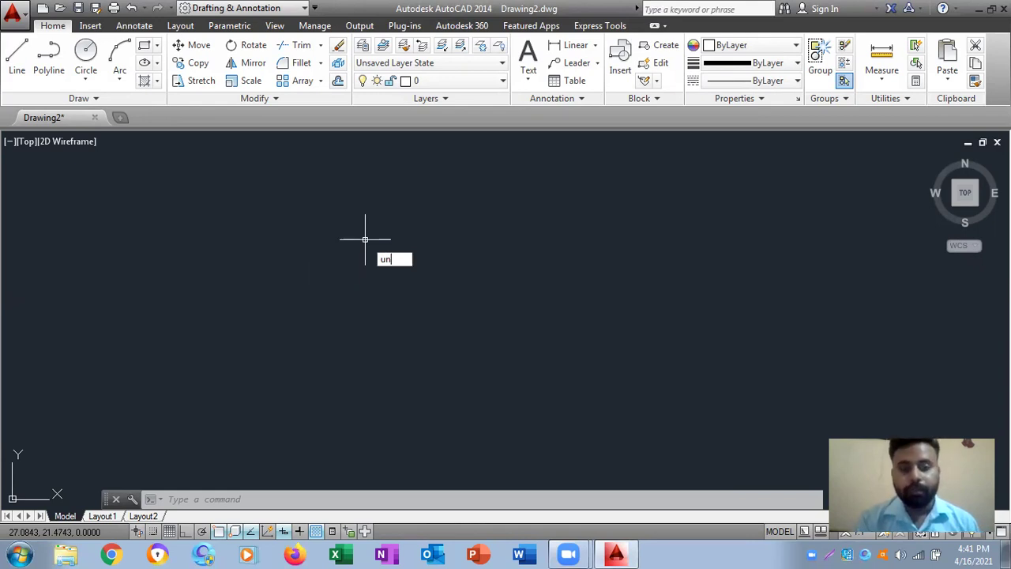
key("Return")
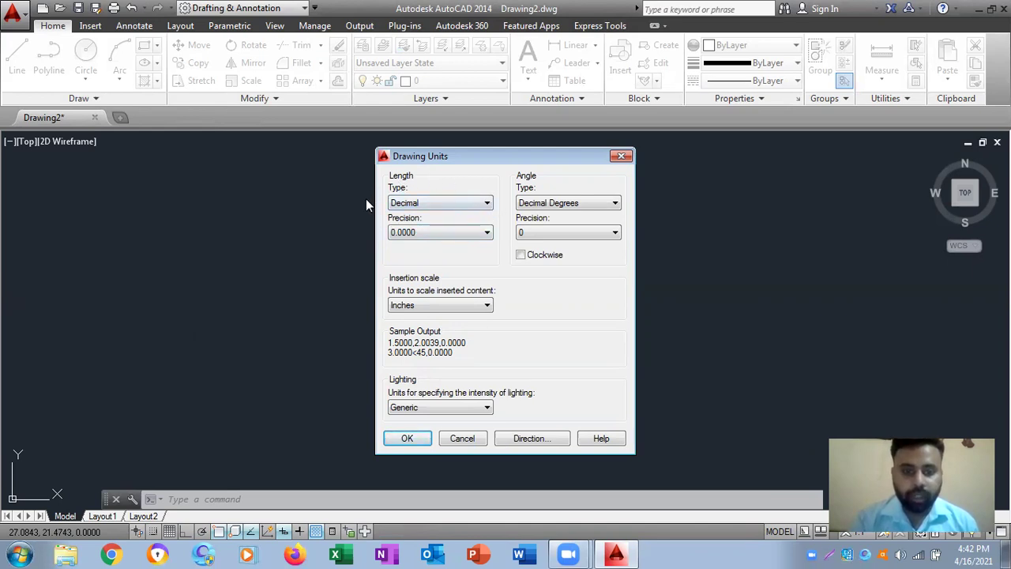
left_click(475, 204)
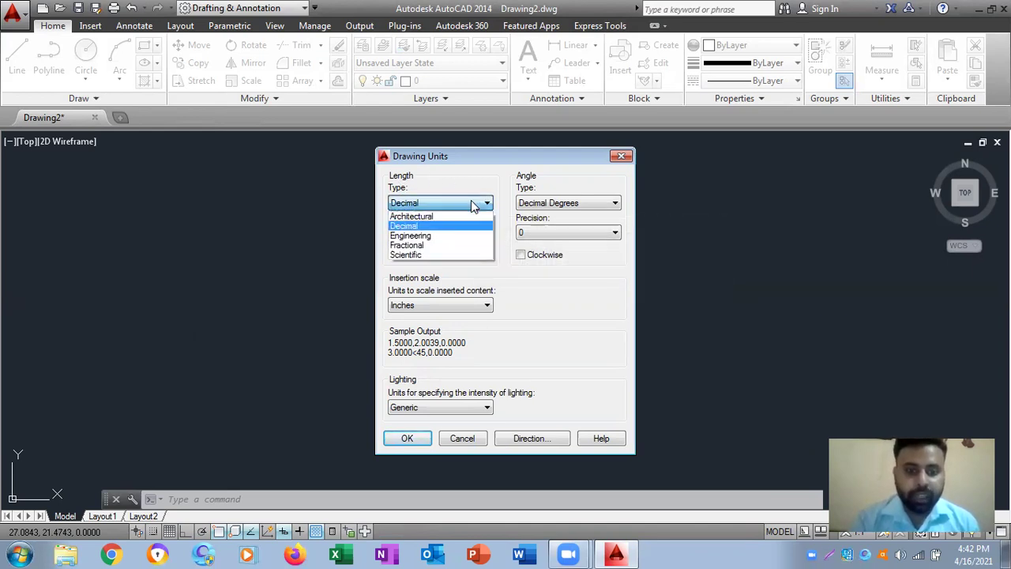
left_click(411, 217)
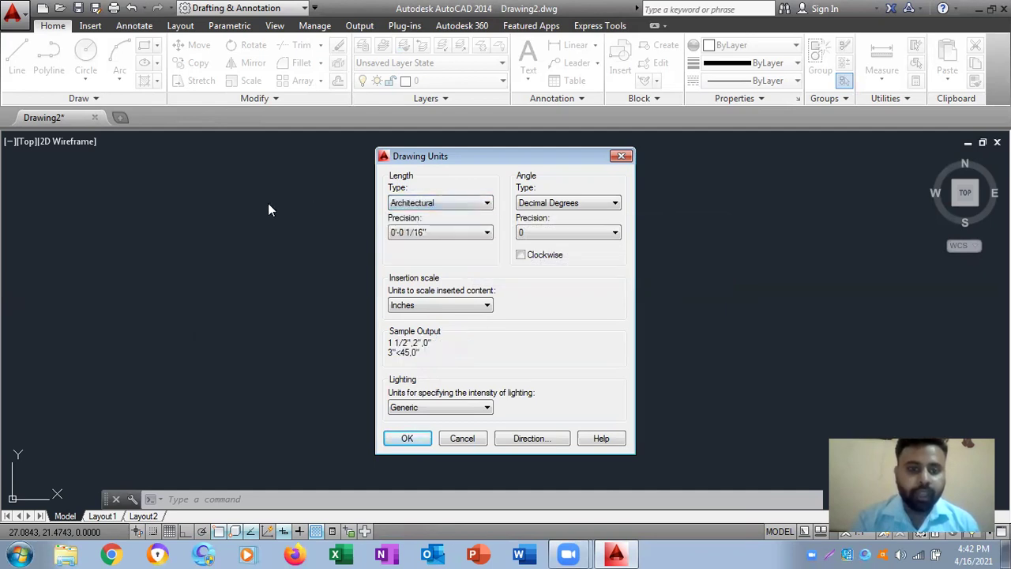
left_click(403, 204)
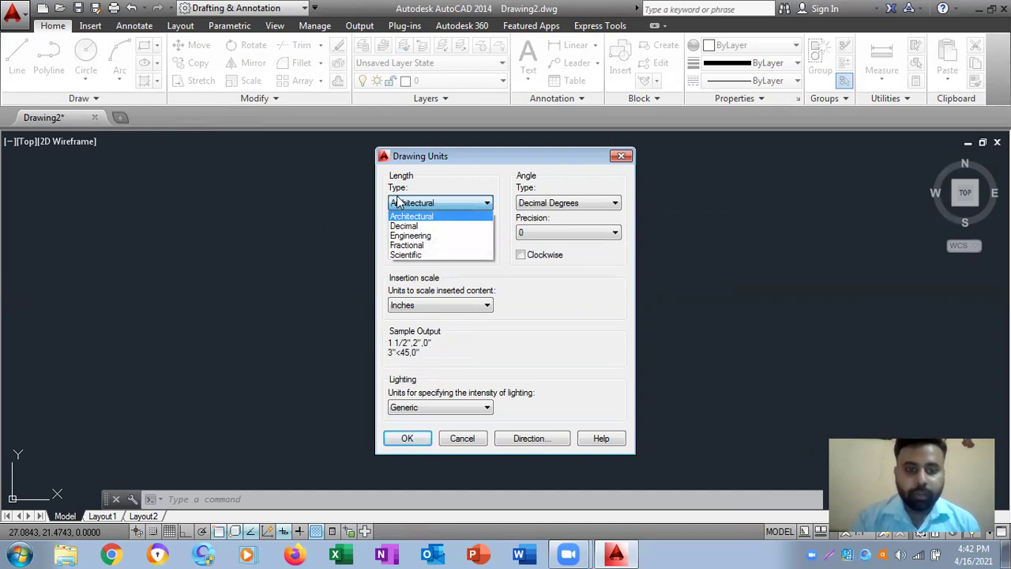
left_click(395, 217)
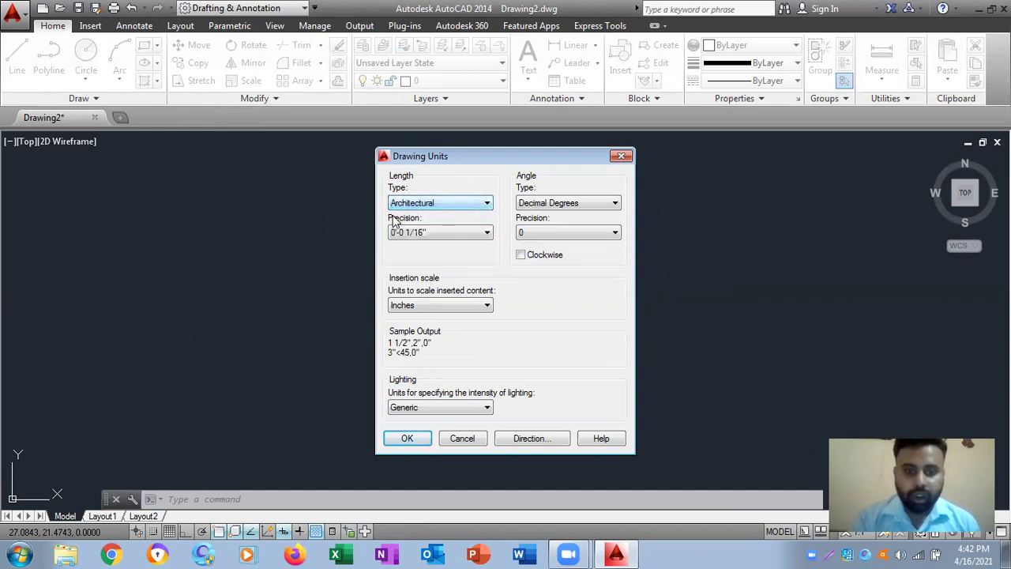
left_click(400, 232)
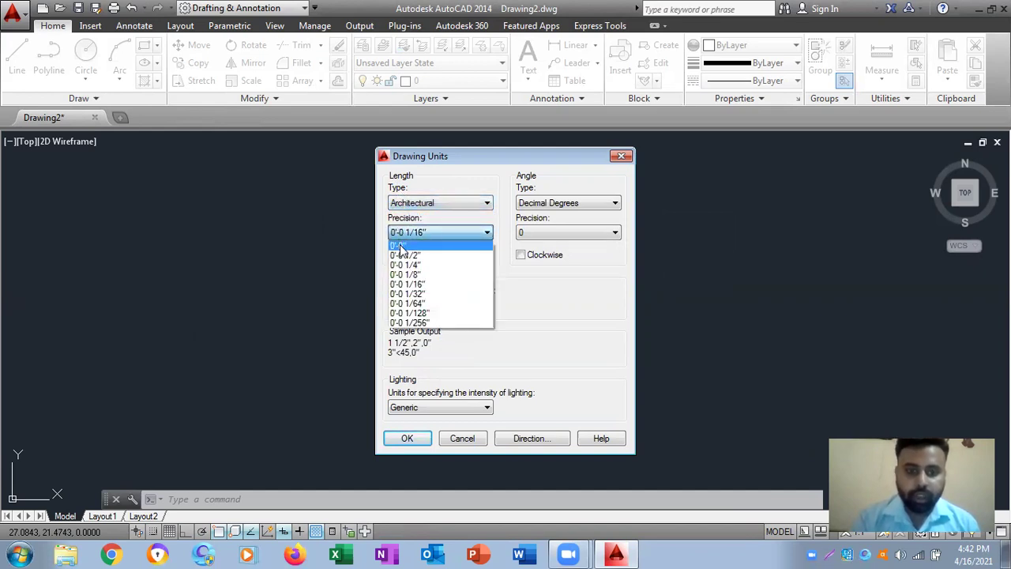
left_click(399, 246)
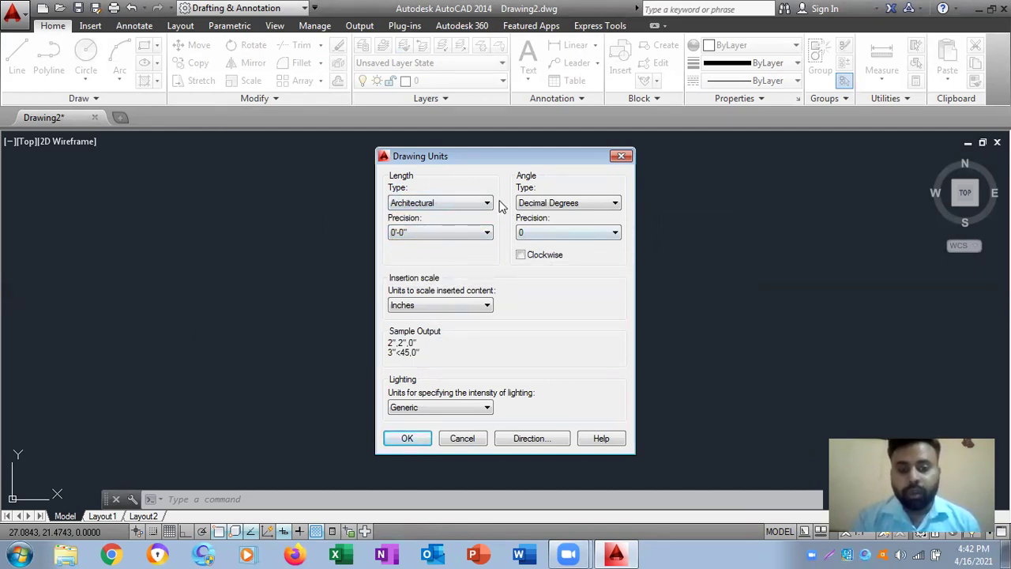
Step: Find and open the Windows On-Screen Keyboard, and place it over the Drawing Units dialog
left_click(17, 556)
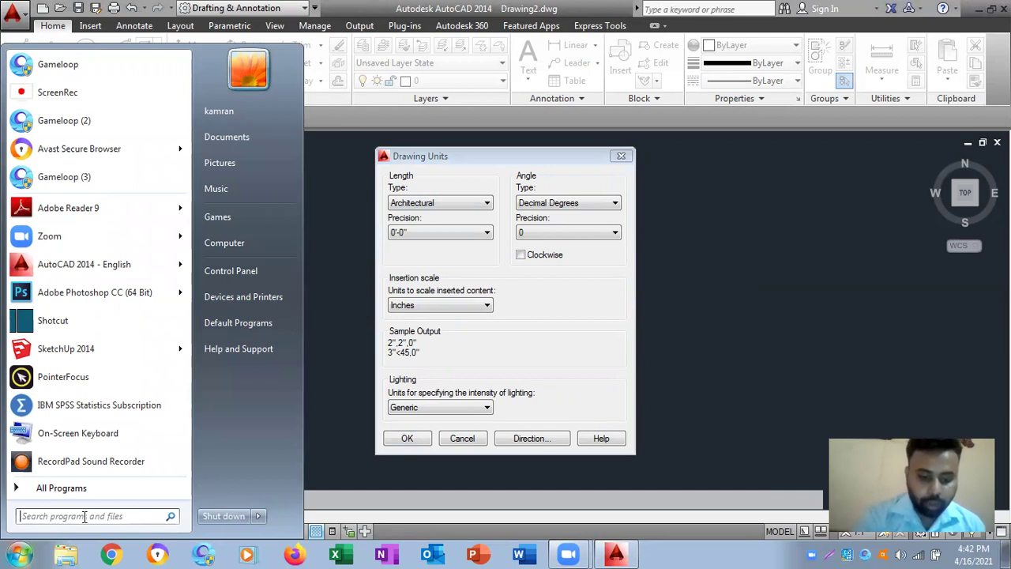
type("key")
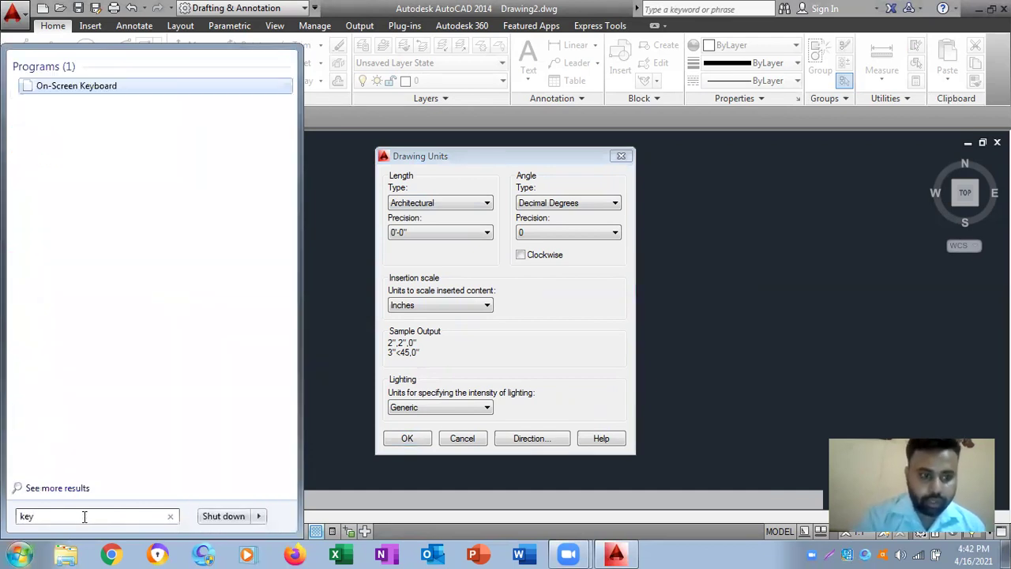
left_click(47, 85)
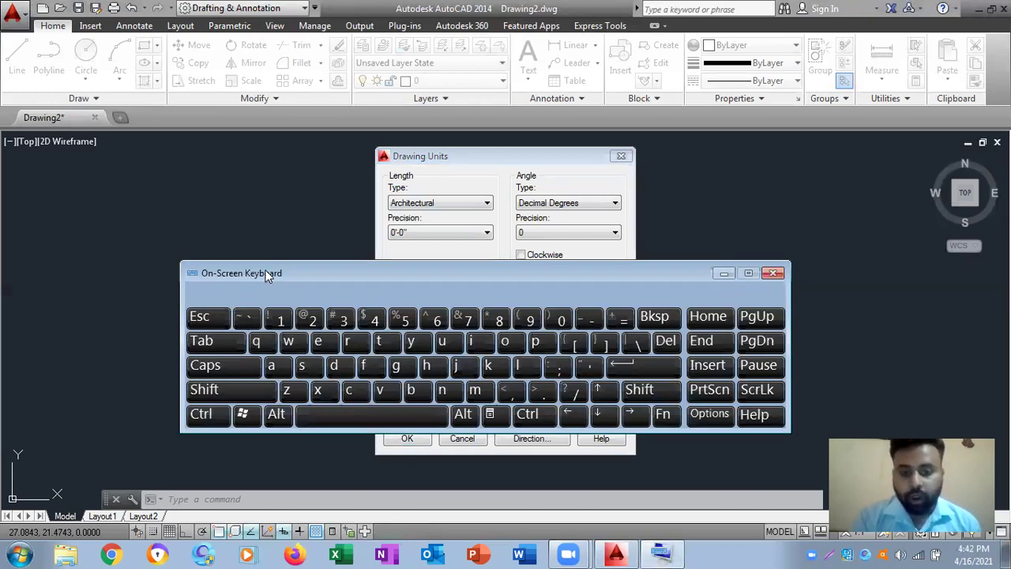
left_click_drag(266, 273, 273, 252)
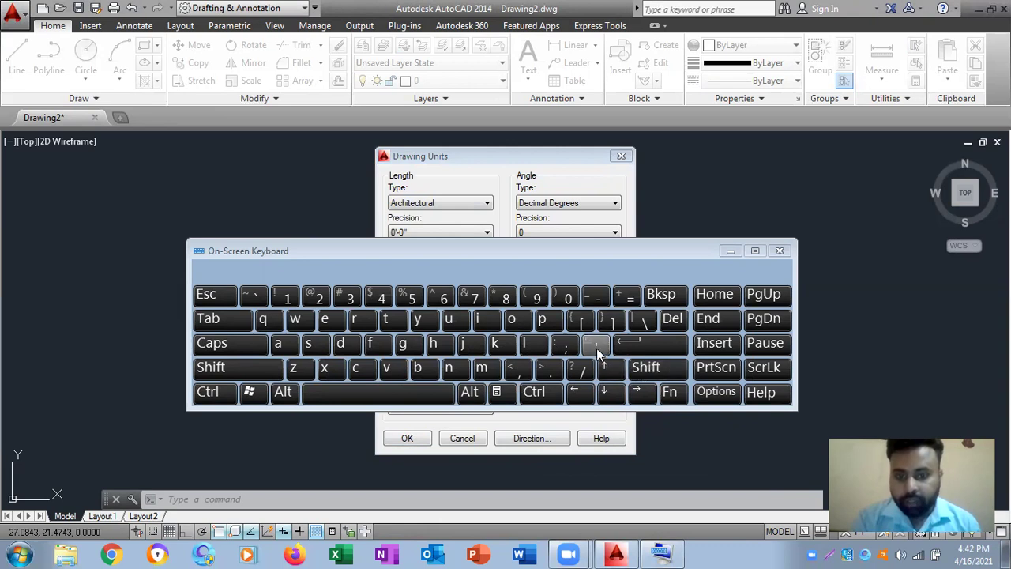
Step: Demonstrate the single-quote and double-quote symbols for feet and inches on the on-screen keyboard, and close it
left_click(664, 371)
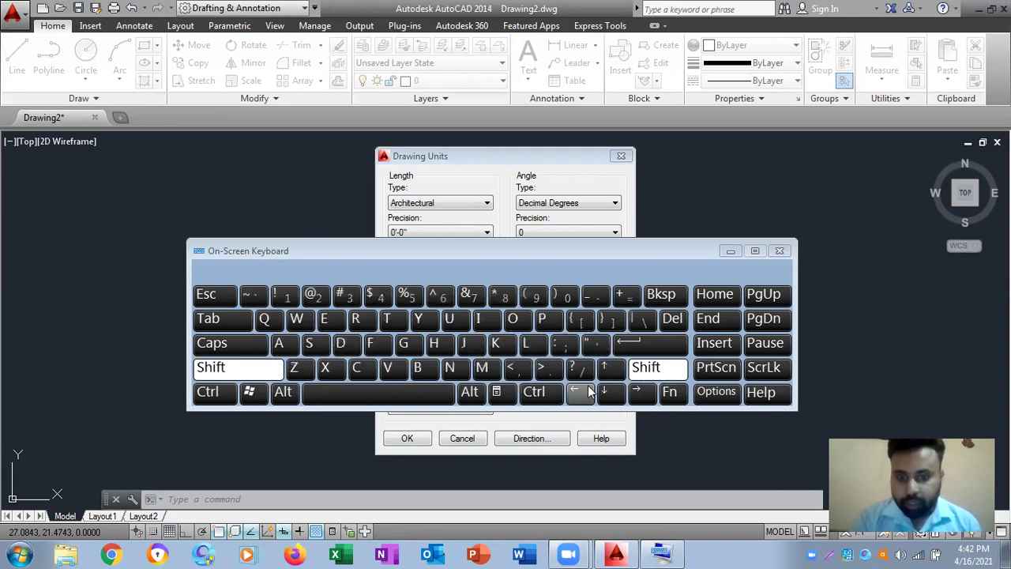
left_click(597, 345)
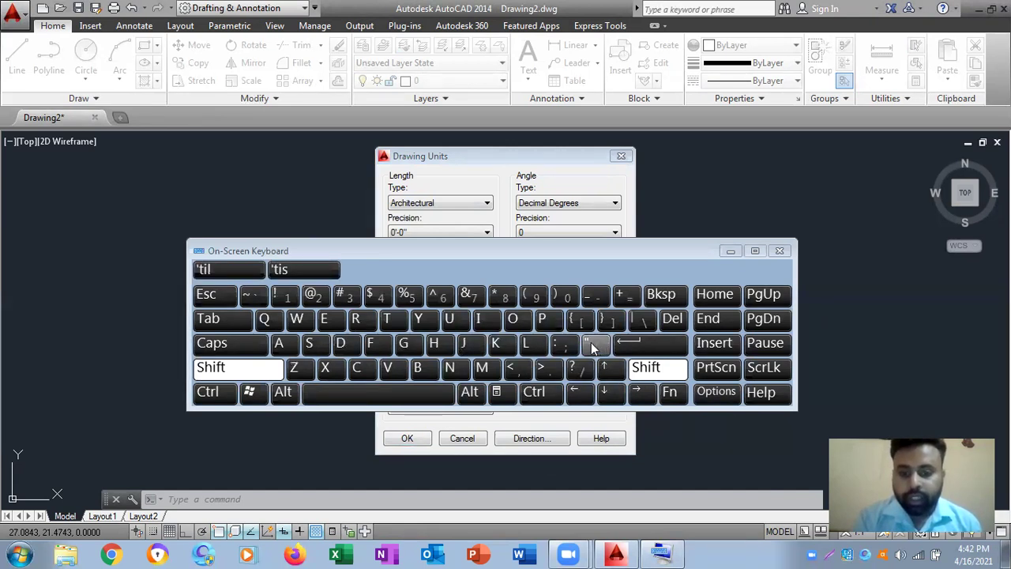
left_click(585, 345)
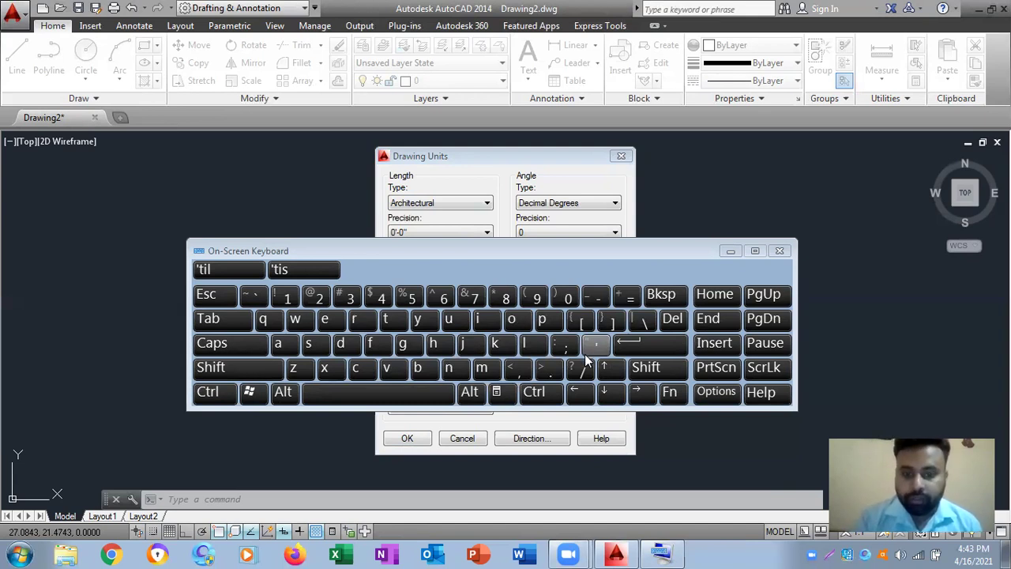
left_click(662, 369)
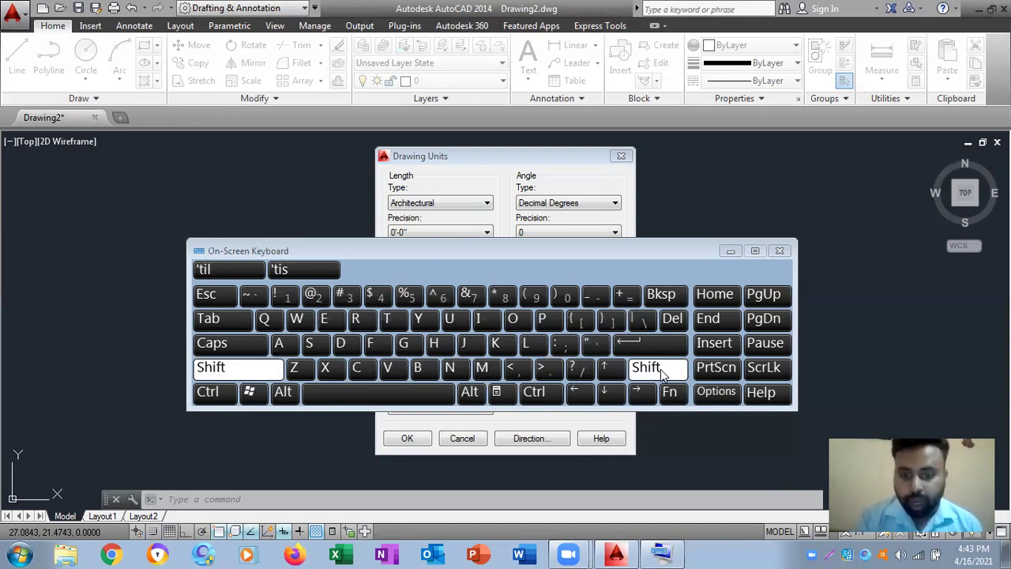
left_click(596, 350)
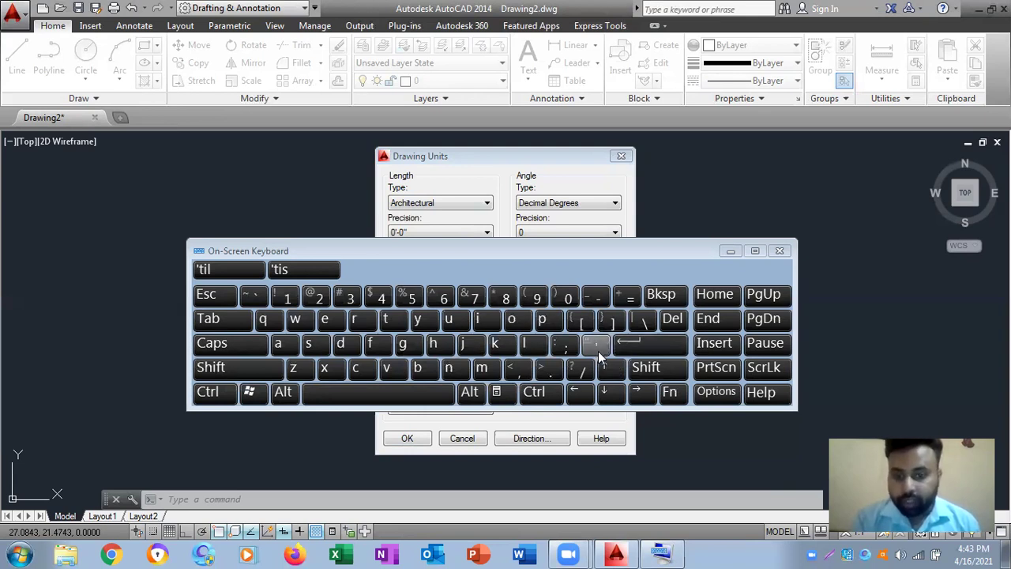
left_click(594, 348)
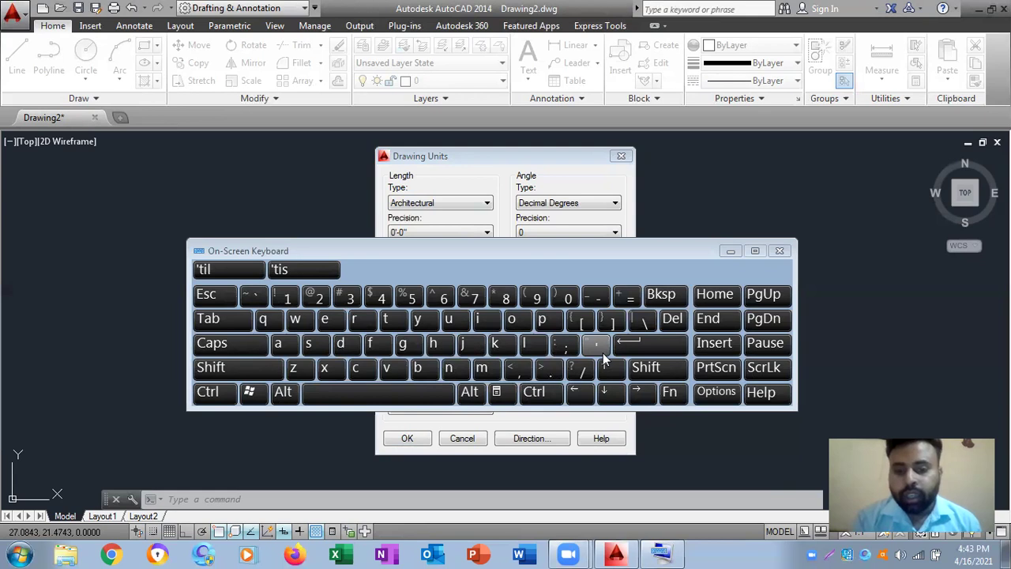
key("shift")
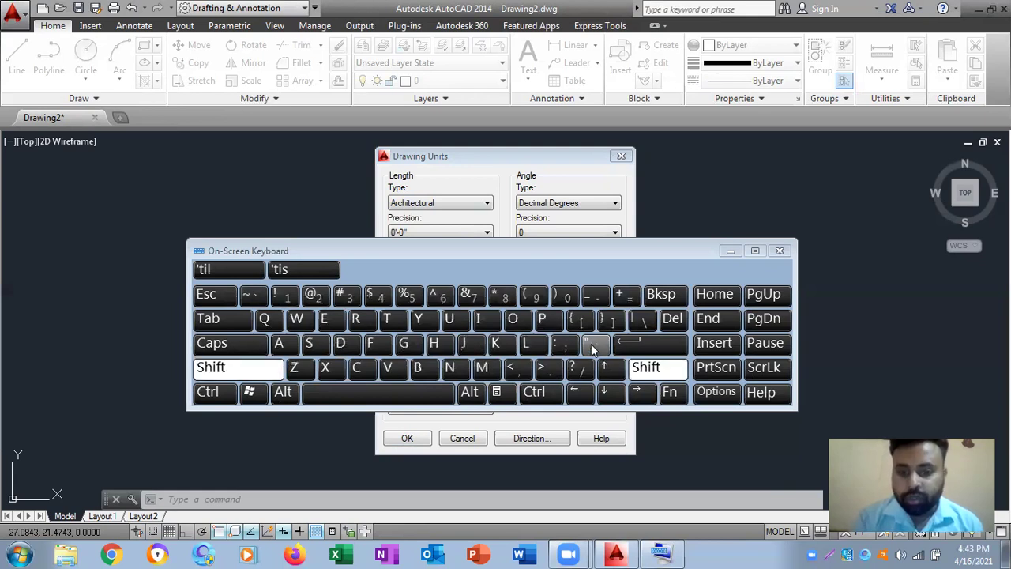
left_click(594, 348)
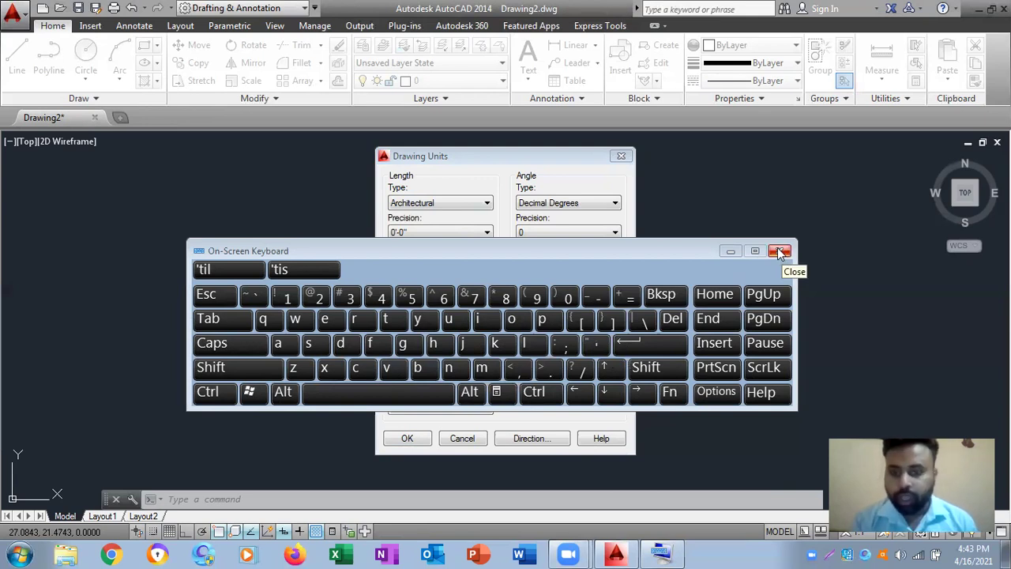
key("shift")
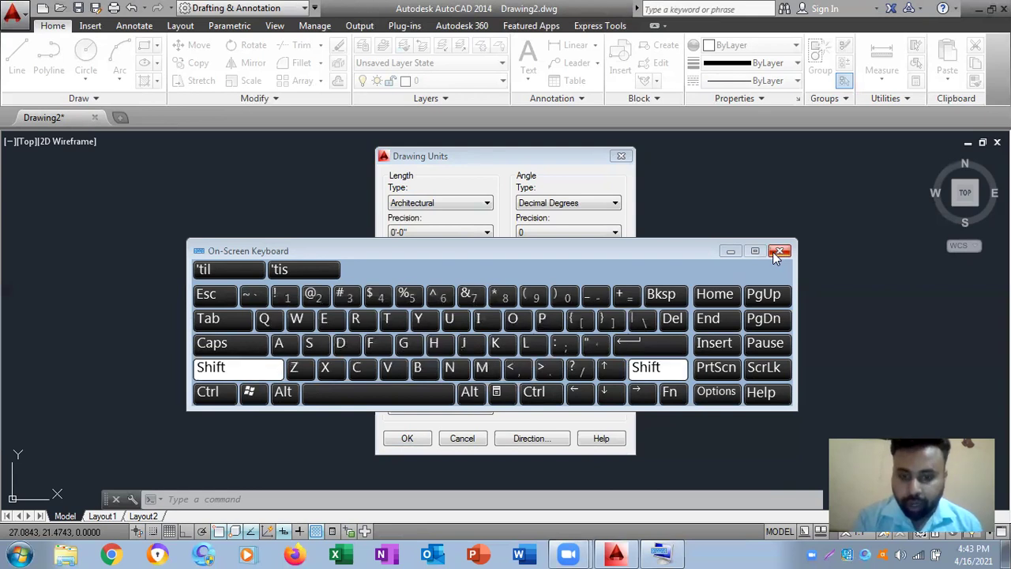
left_click(591, 347)
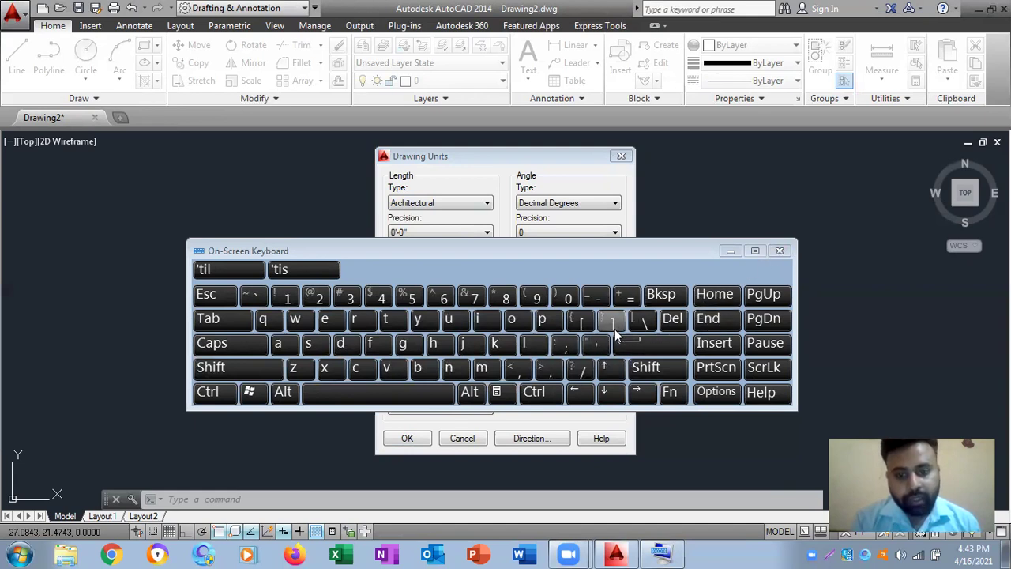
left_click(779, 251)
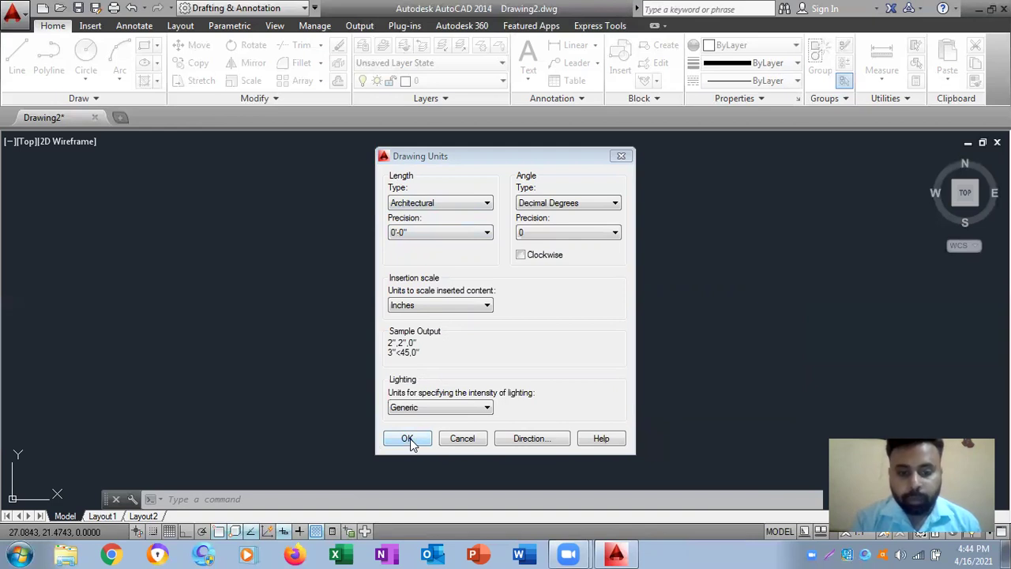
Step: Accept the drawing units, reopen the unit settings to check the length type and precision, and accept them again
key("Return")
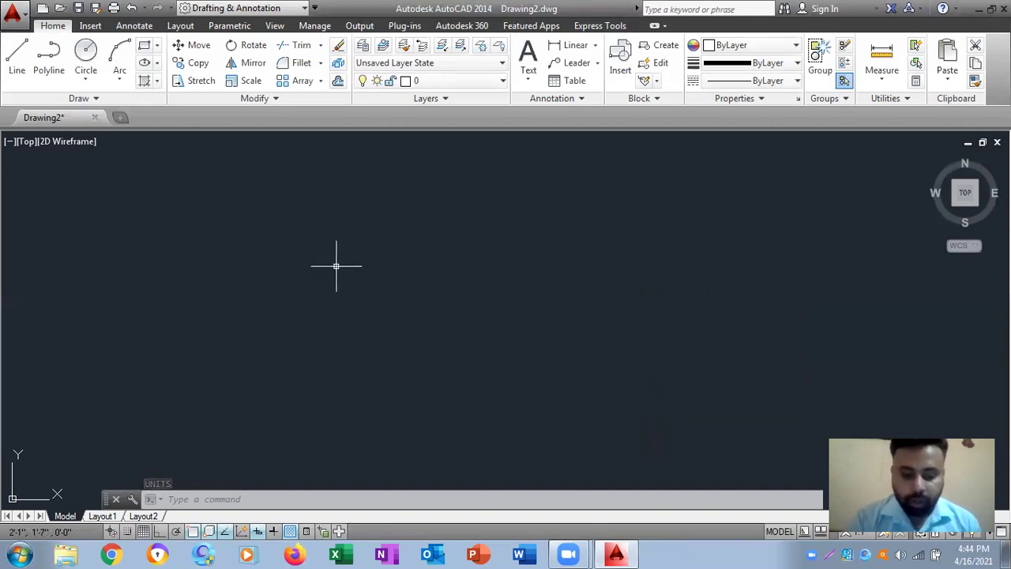
type("UN")
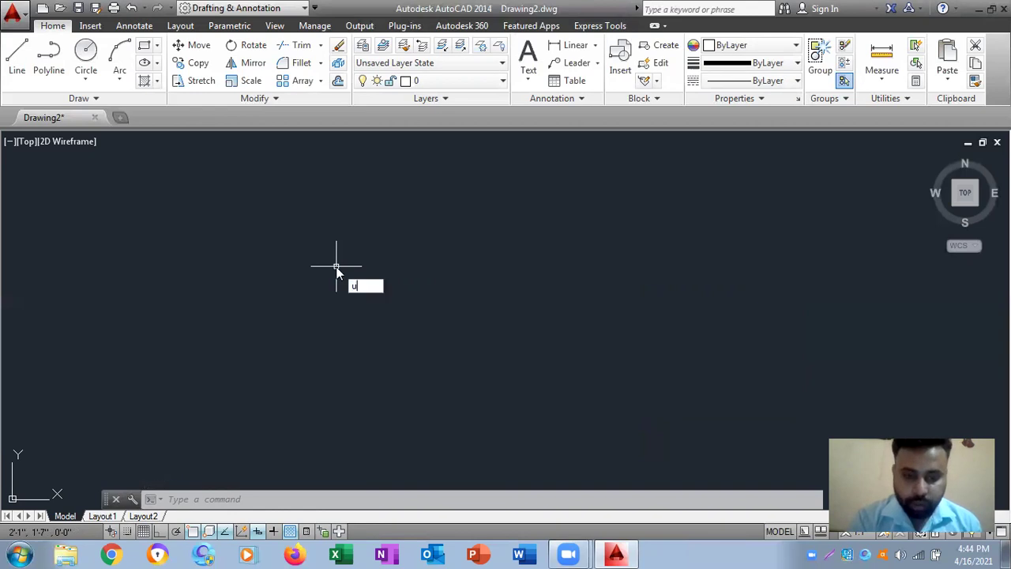
key("Return")
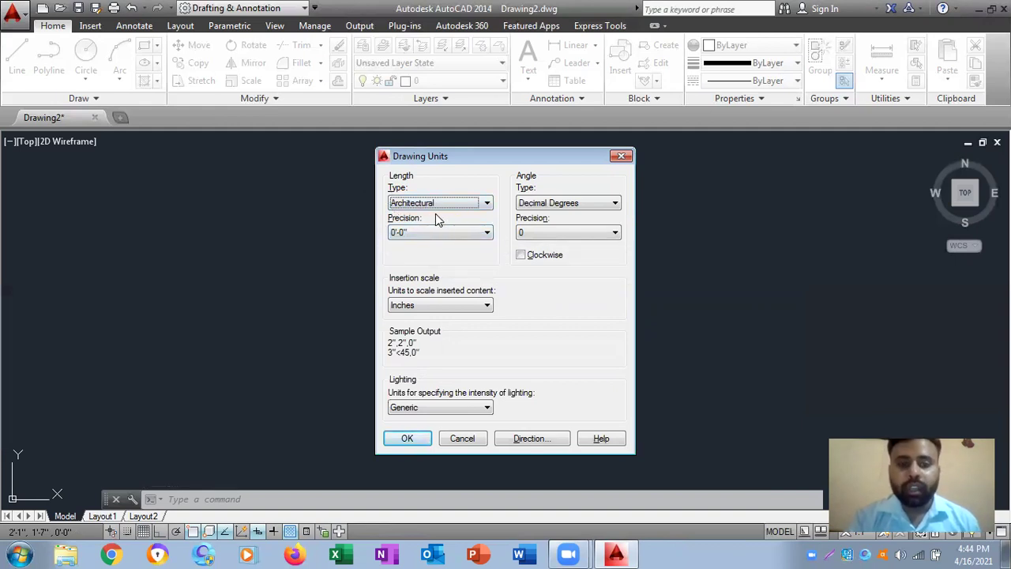
left_click(406, 439)
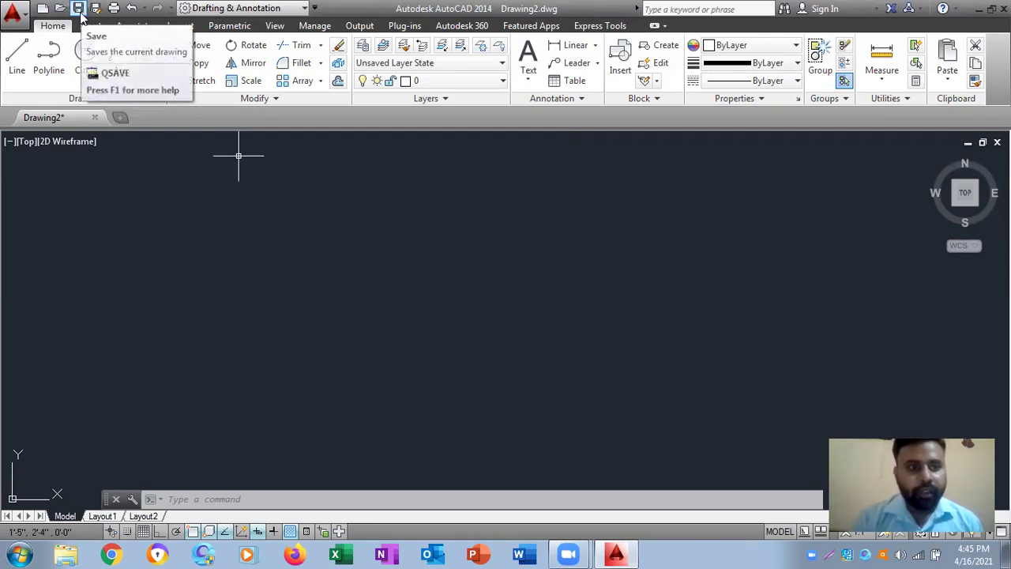
Step: Start saving the drawing to the Desktop under the file name test 2
left_click(14, 11)
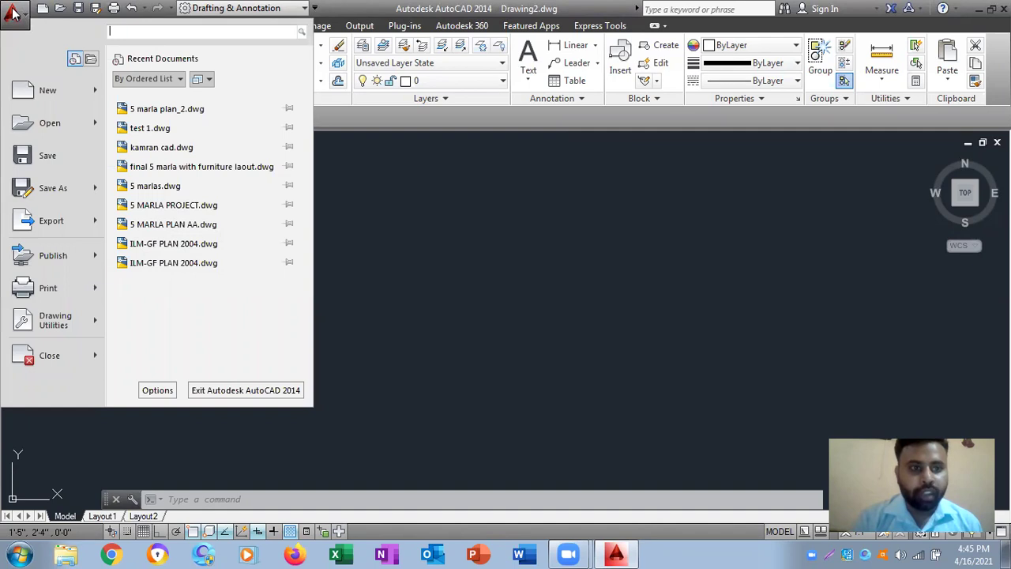
left_click(67, 166)
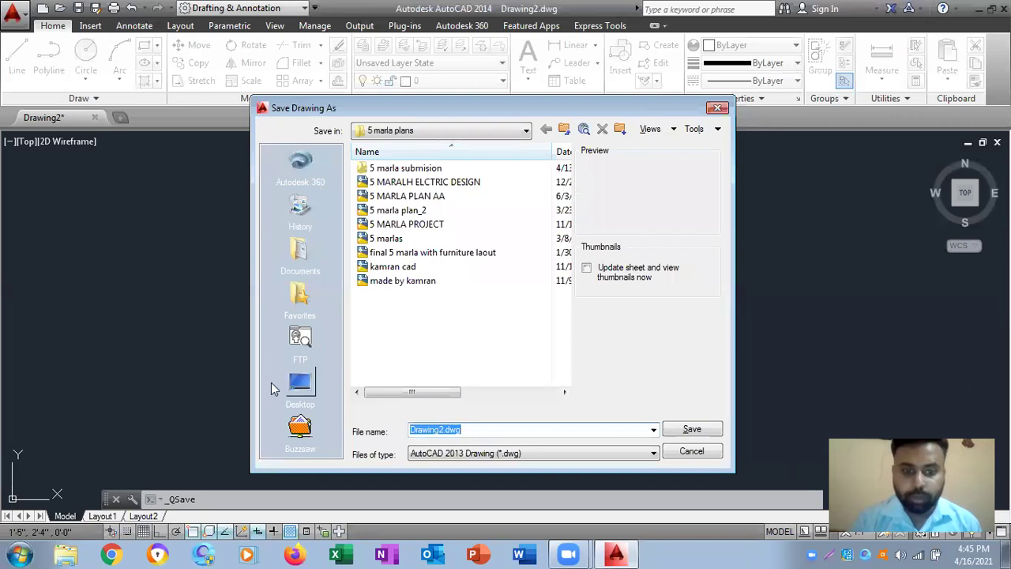
left_click(300, 385)
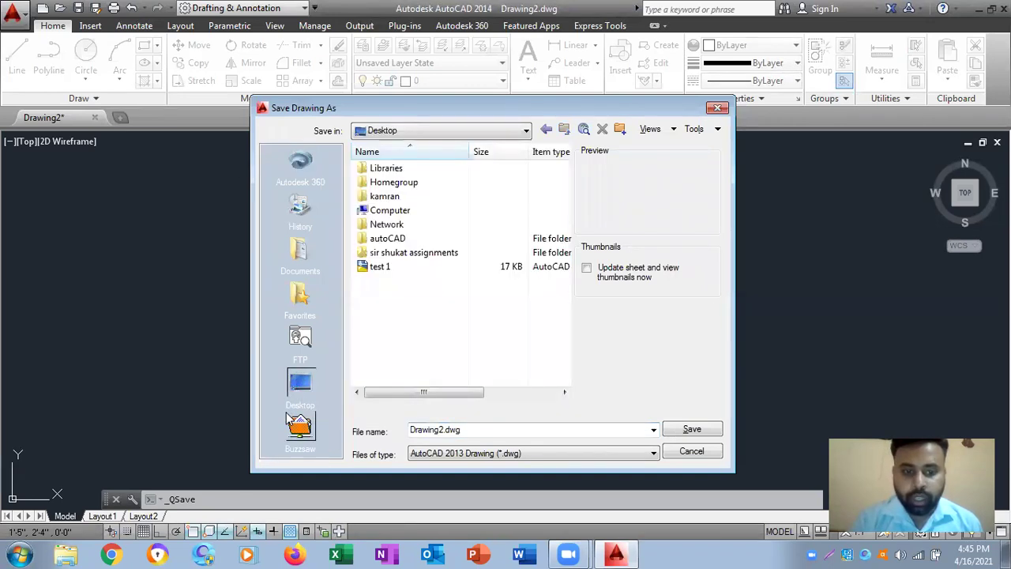
double_click(464, 429)
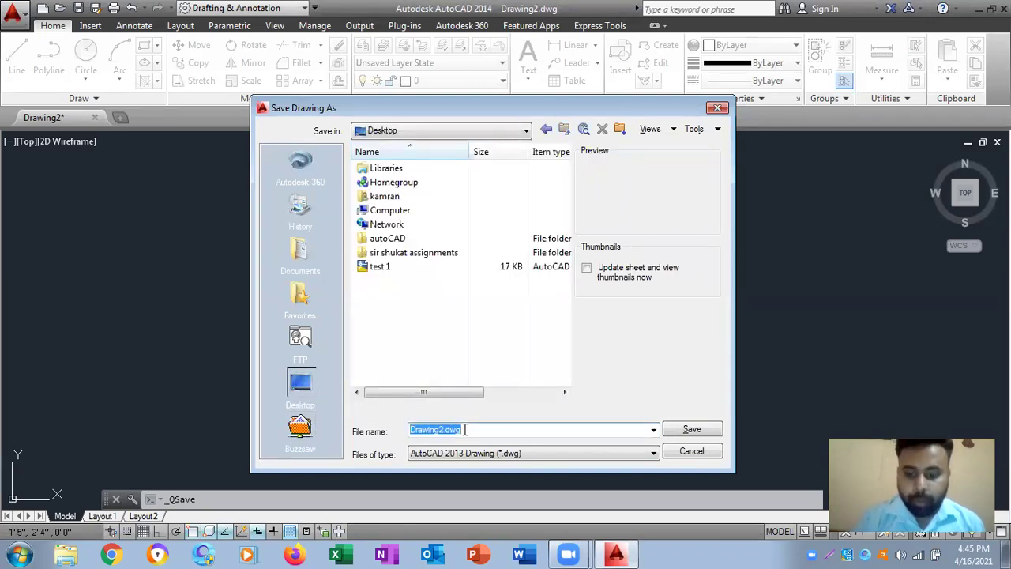
key("BackSpace")
type("test 2")
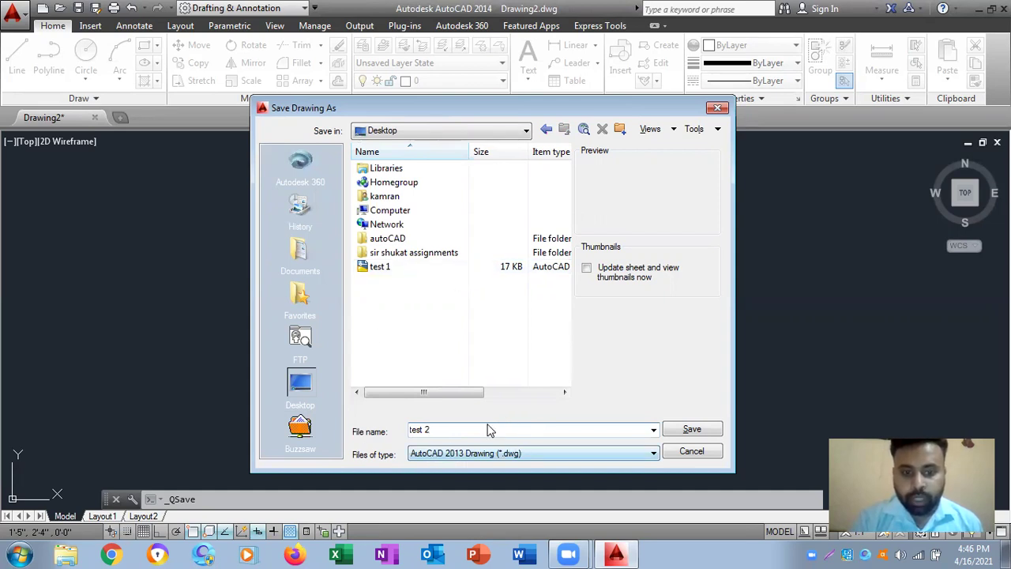
Step: Set the file type to AutoCAD 2004/LT2004 Drawing (*.dwg) and save the drawing
left_click(445, 456)
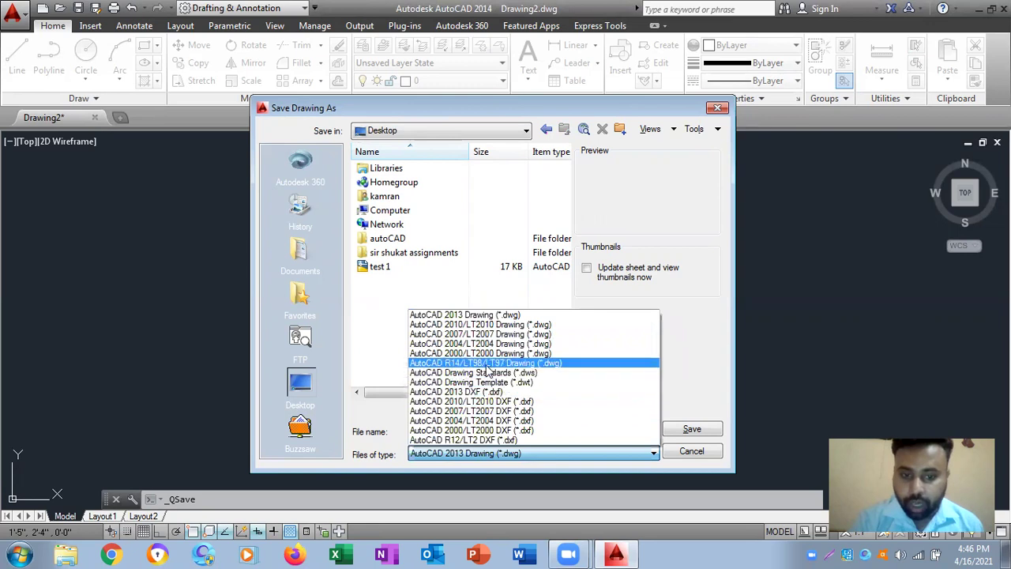
left_click(455, 343)
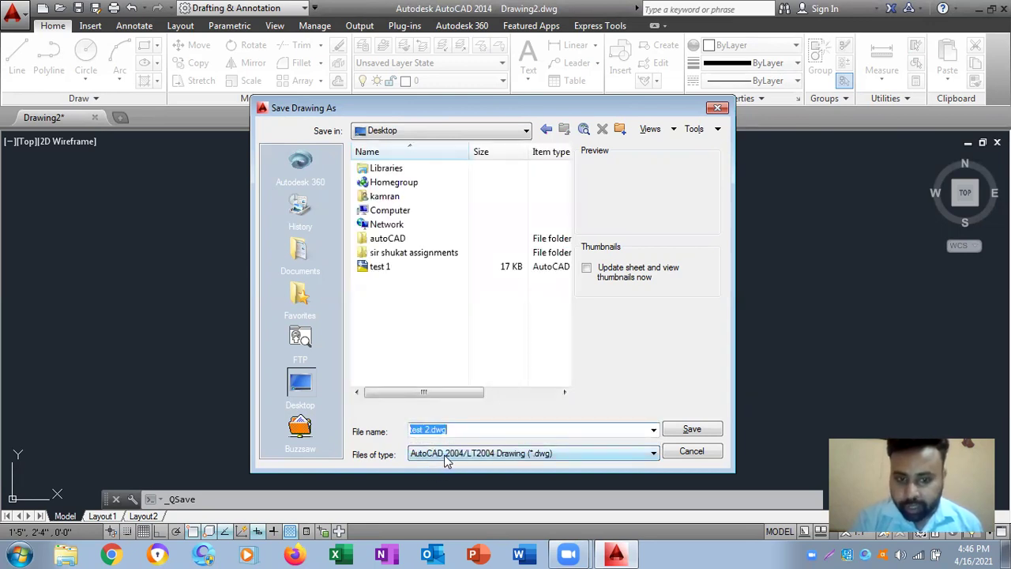
left_click(420, 428)
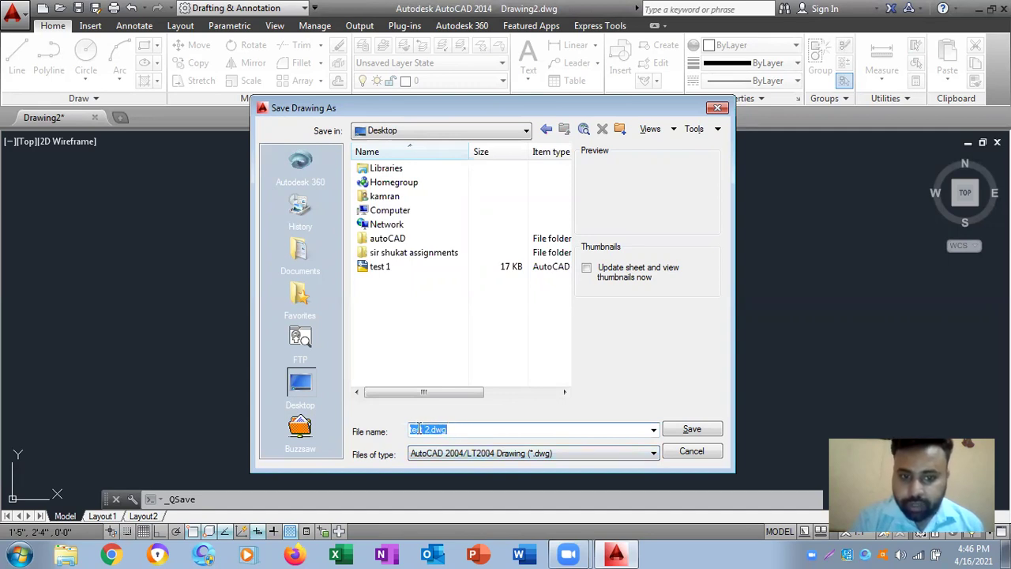
left_click(477, 427)
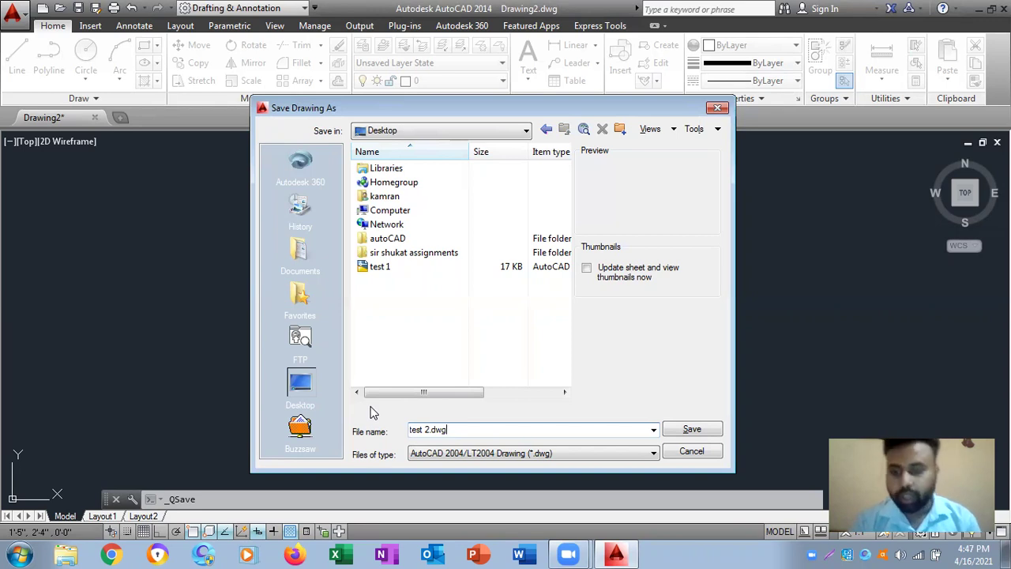
left_click(677, 431)
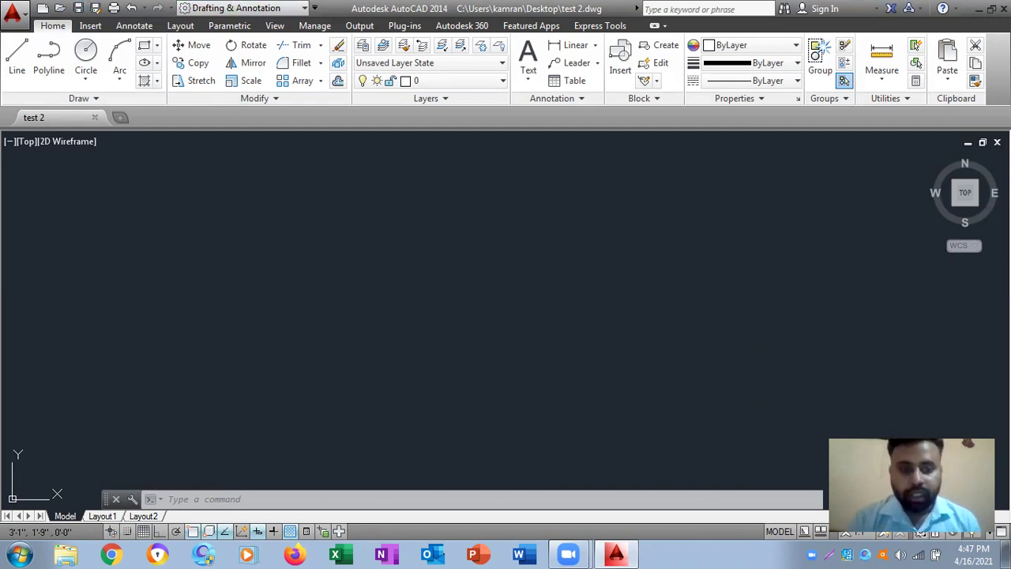
key("ctrl+s")
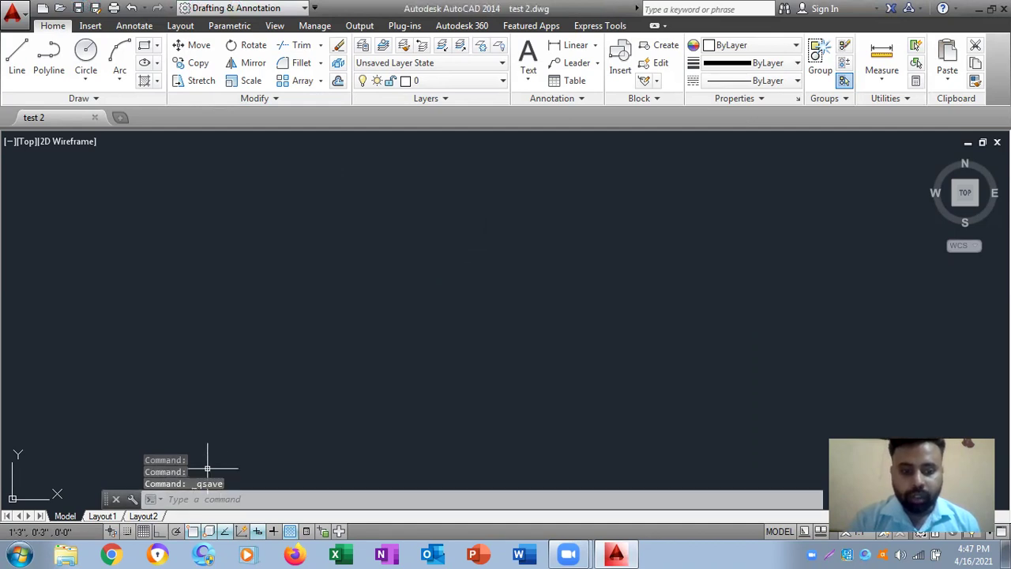
Step: Demonstrate the Shift and S keys on the Windows On-Screen Keyboard, close it, and save the drawing again
left_click(20, 554)
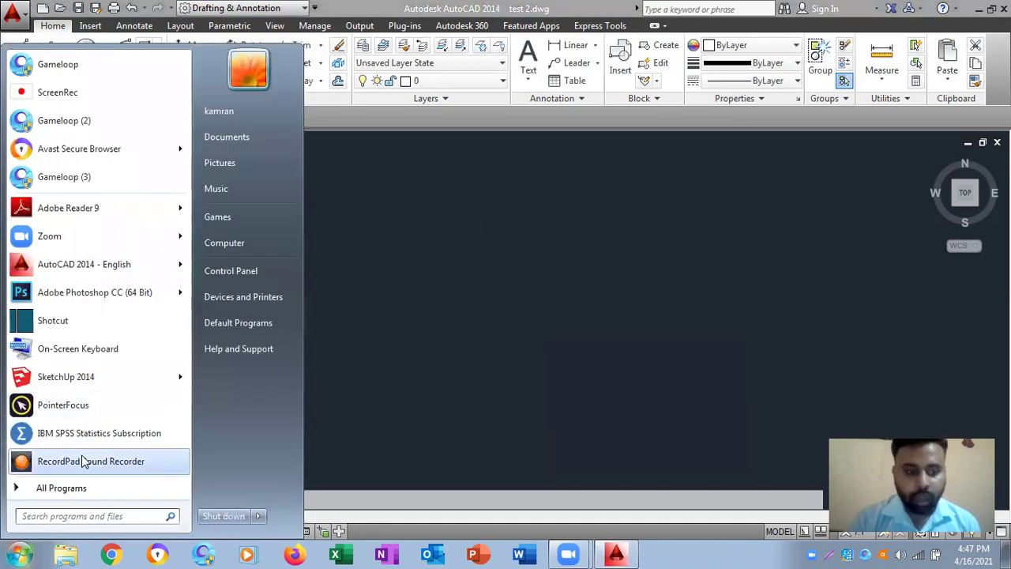
type("k")
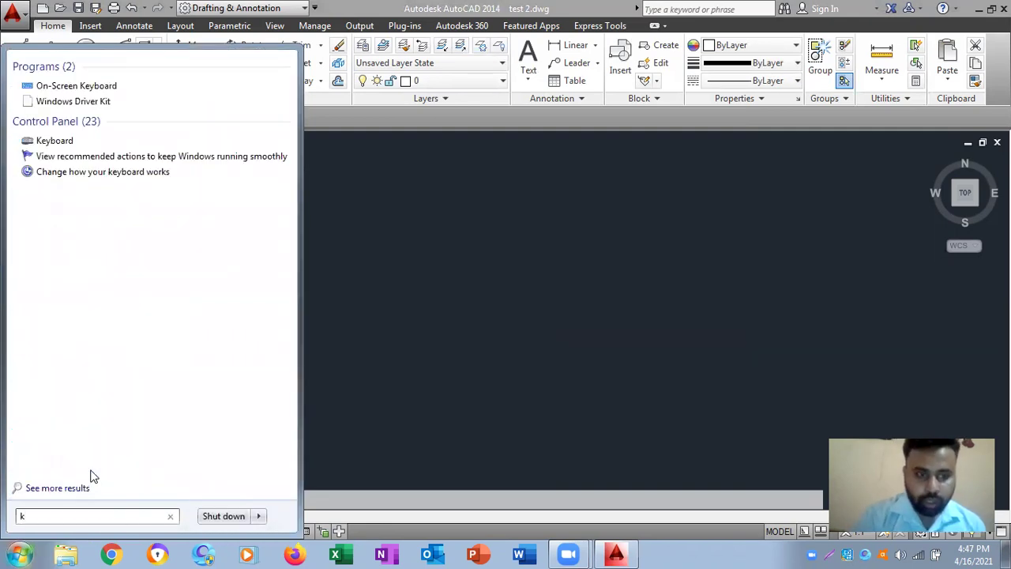
left_click(76, 86)
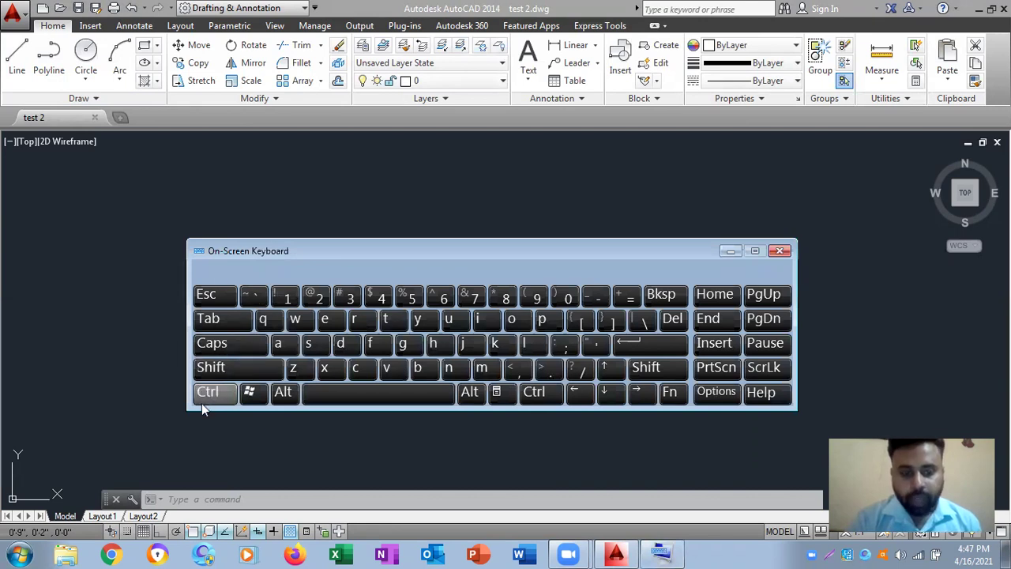
left_click(227, 366)
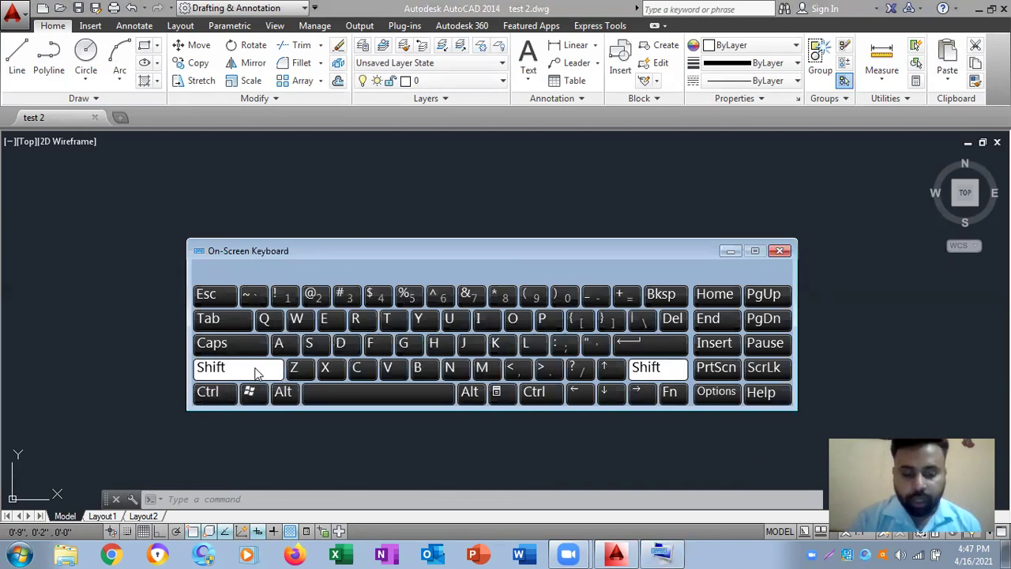
left_click(309, 343)
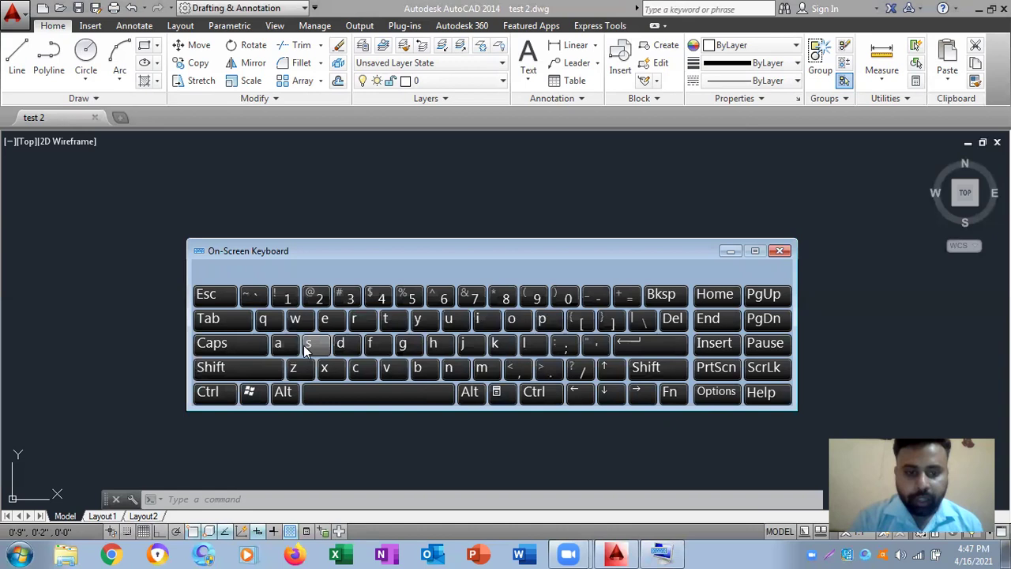
left_click(233, 373)
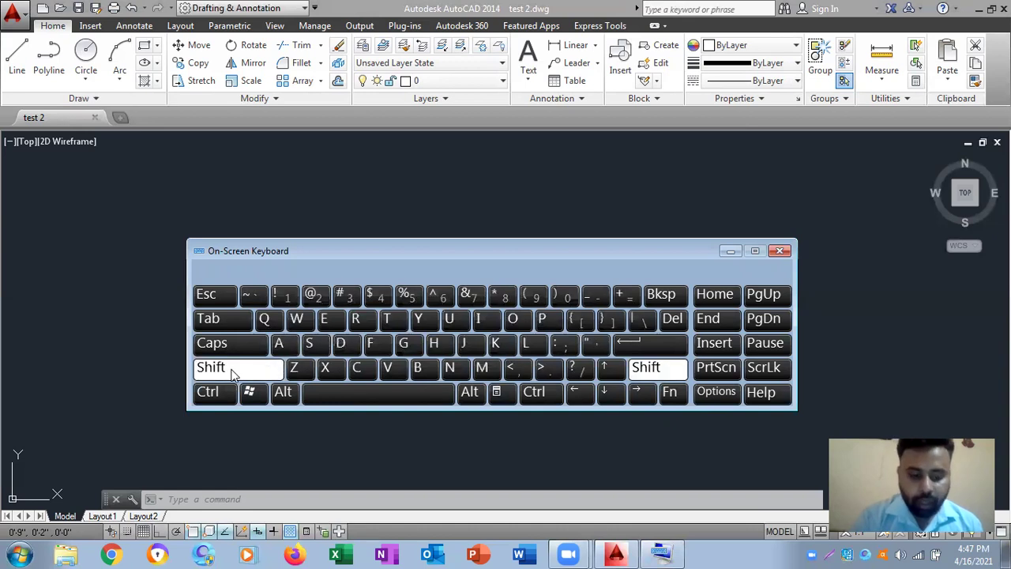
left_click(317, 343)
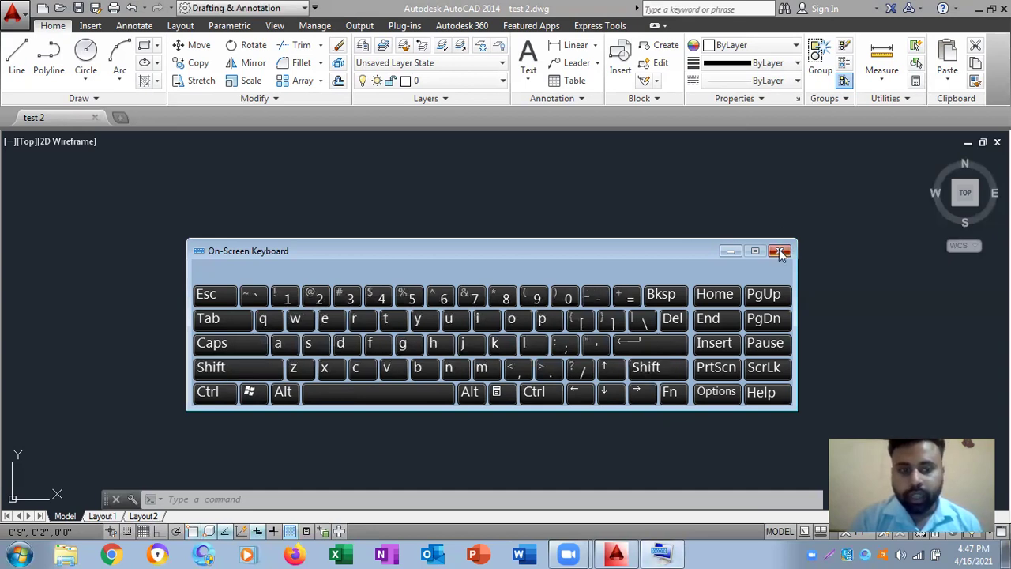
left_click(779, 251)
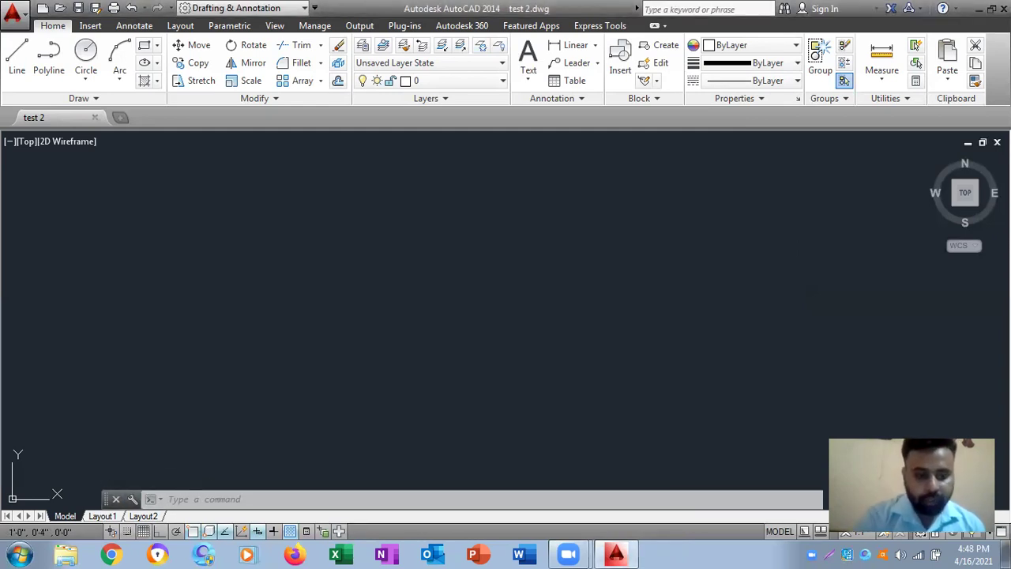
key("ctrl+s")
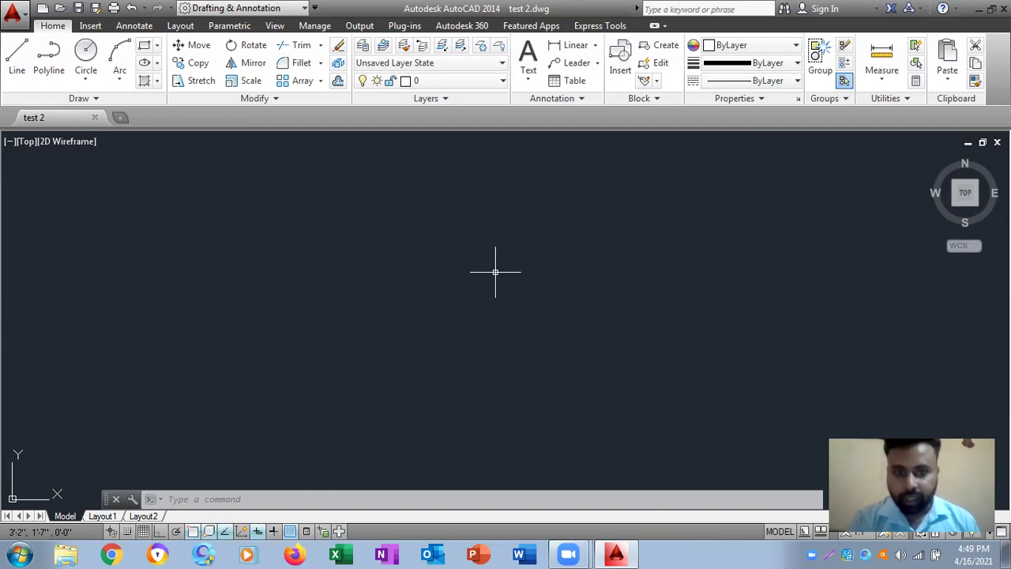
type("d")
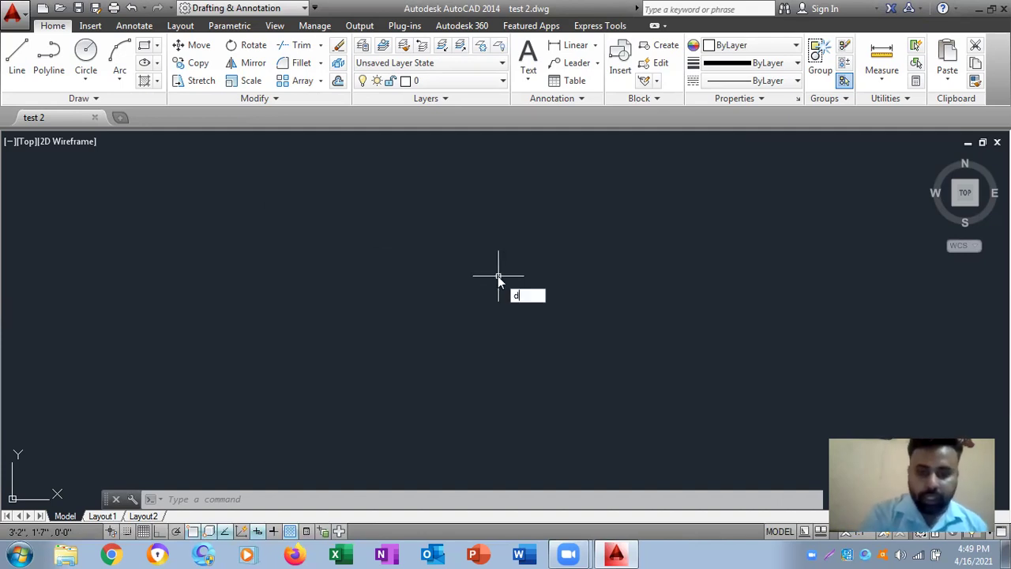
key("Return")
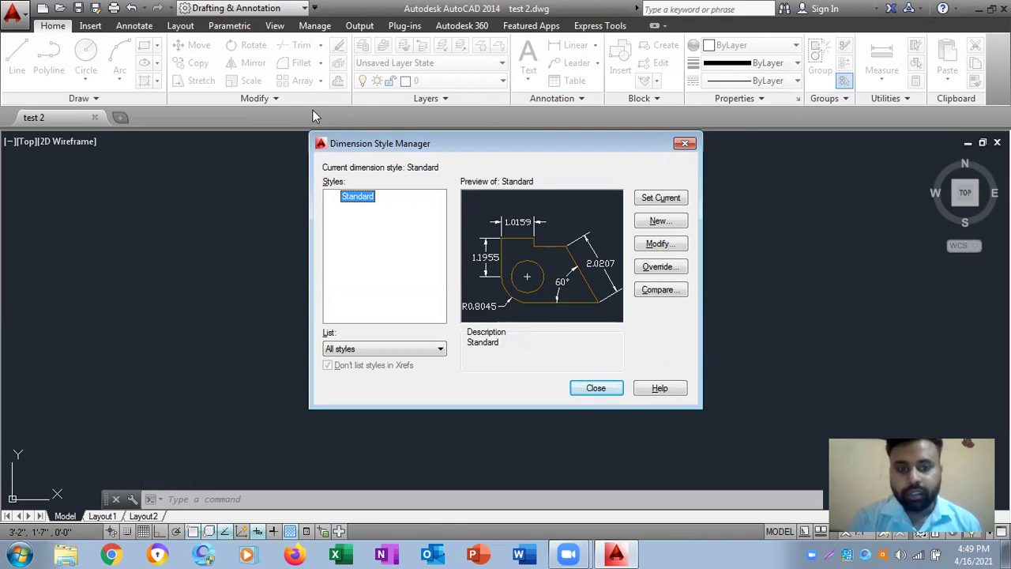
left_click(597, 388)
Step: Open the Standard dimension style for modification from the Dimension Style Manager
type("D")
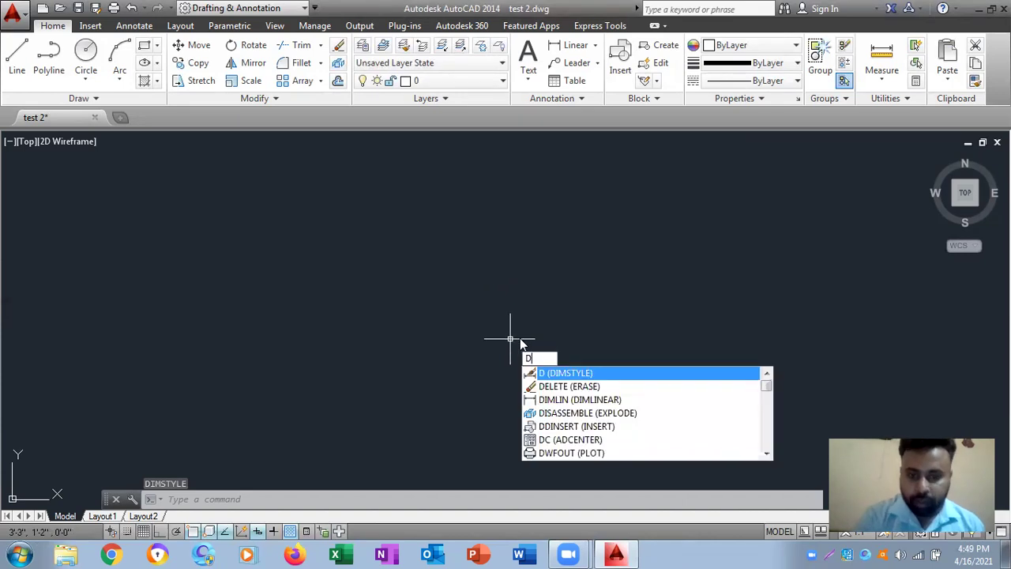
key("Return")
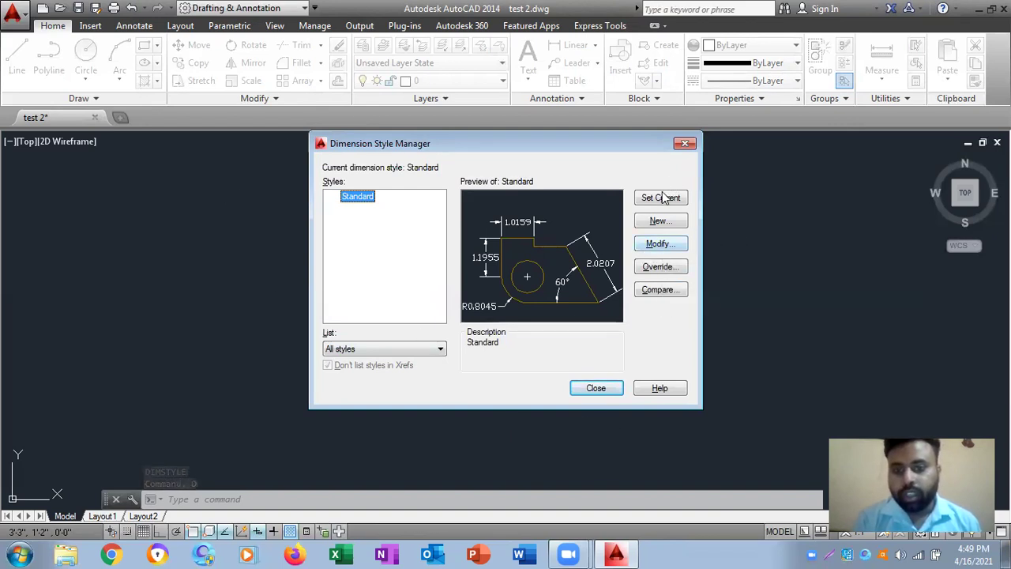
left_click(650, 245)
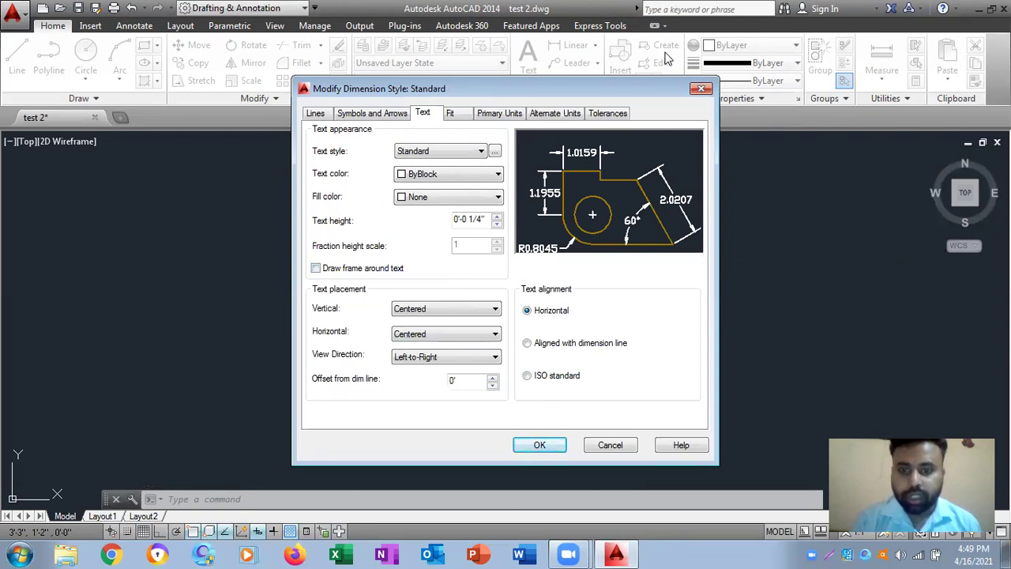
left_click(702, 89)
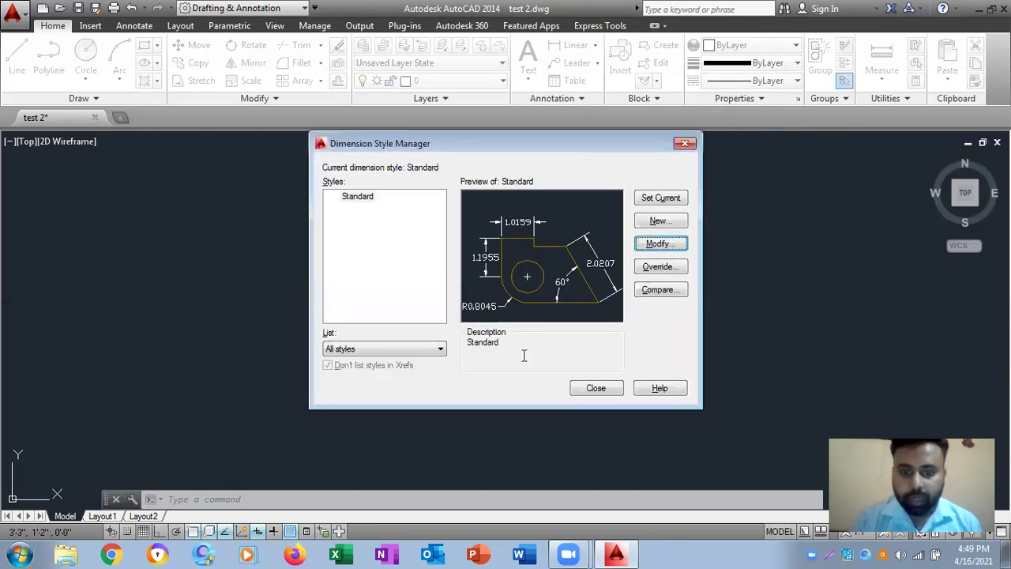
left_click(656, 248)
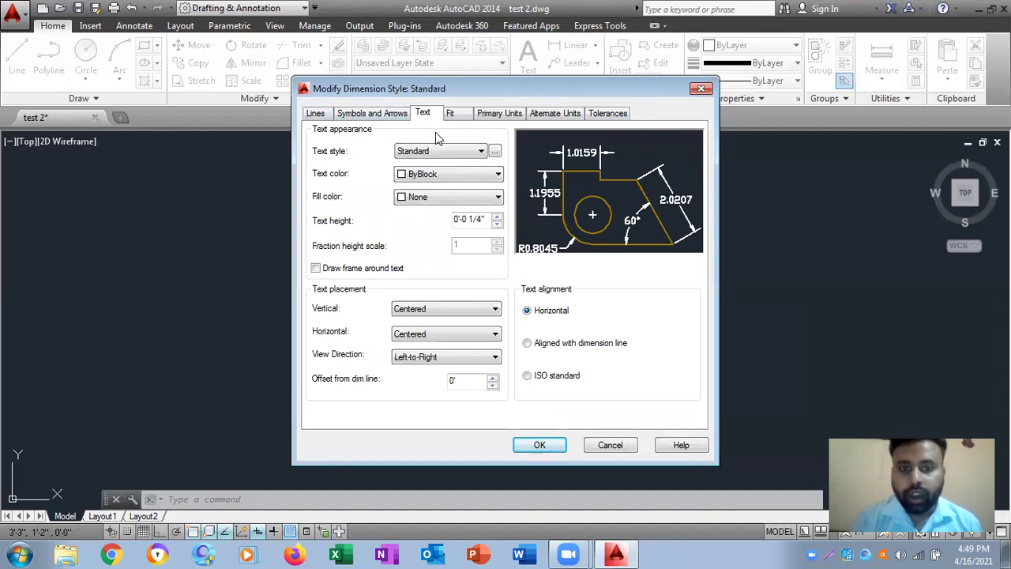
Step: Set the Standard dimension style's primary linear units to Architectural format with a precision of 0'-0"
left_click(494, 116)
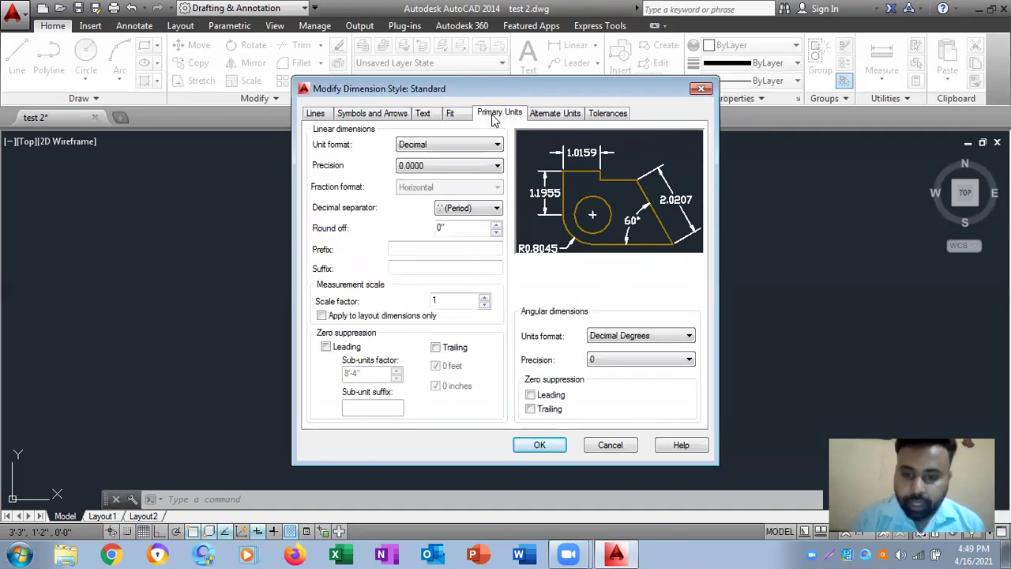
left_click(444, 148)
left_click(434, 188)
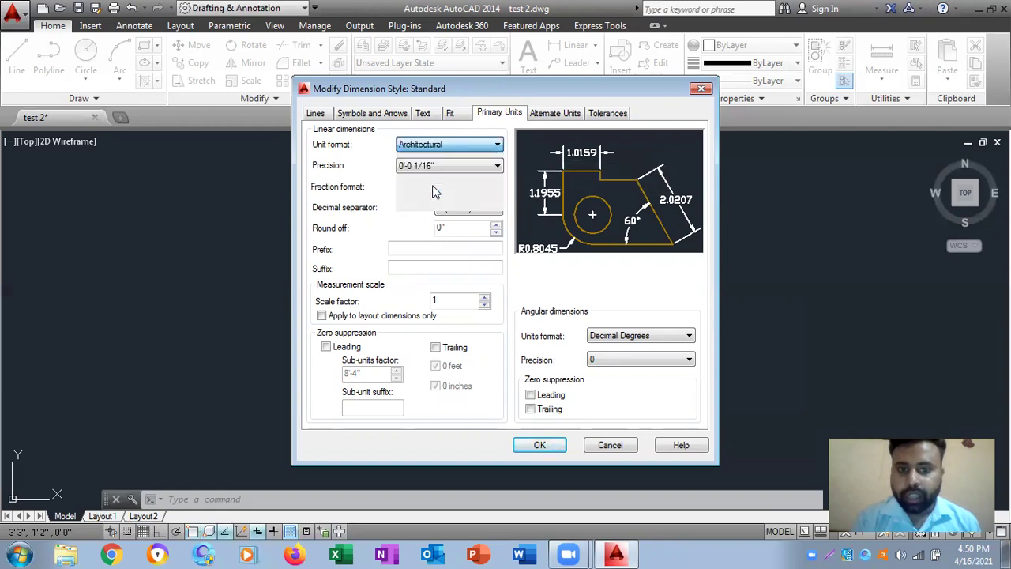
left_click(418, 167)
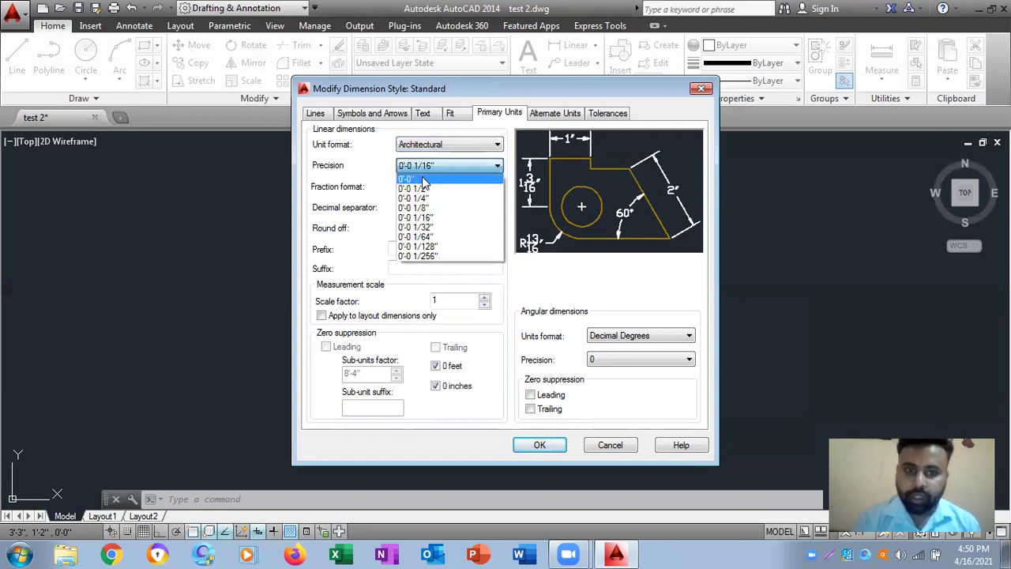
left_click(423, 180)
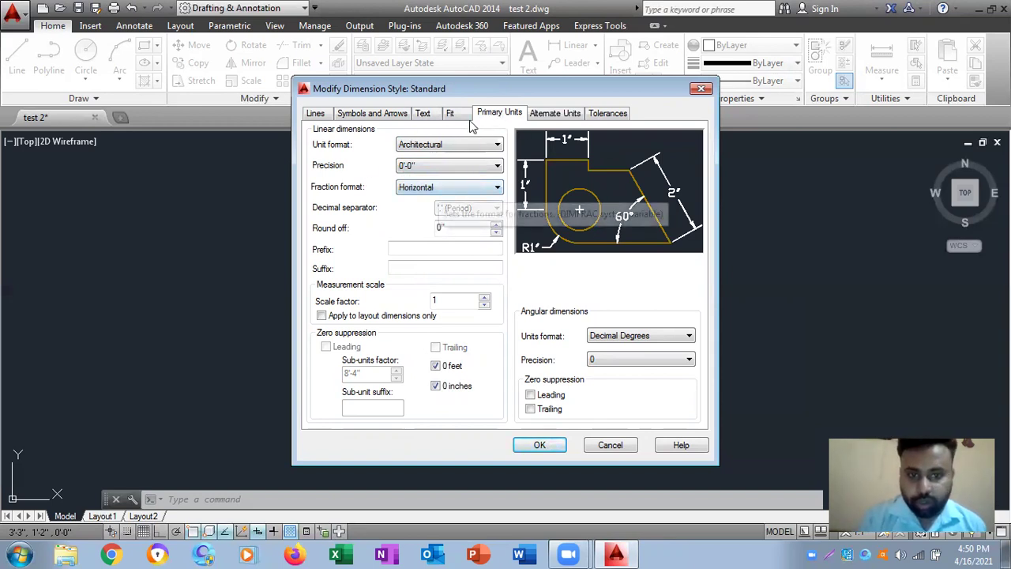
left_click(450, 143)
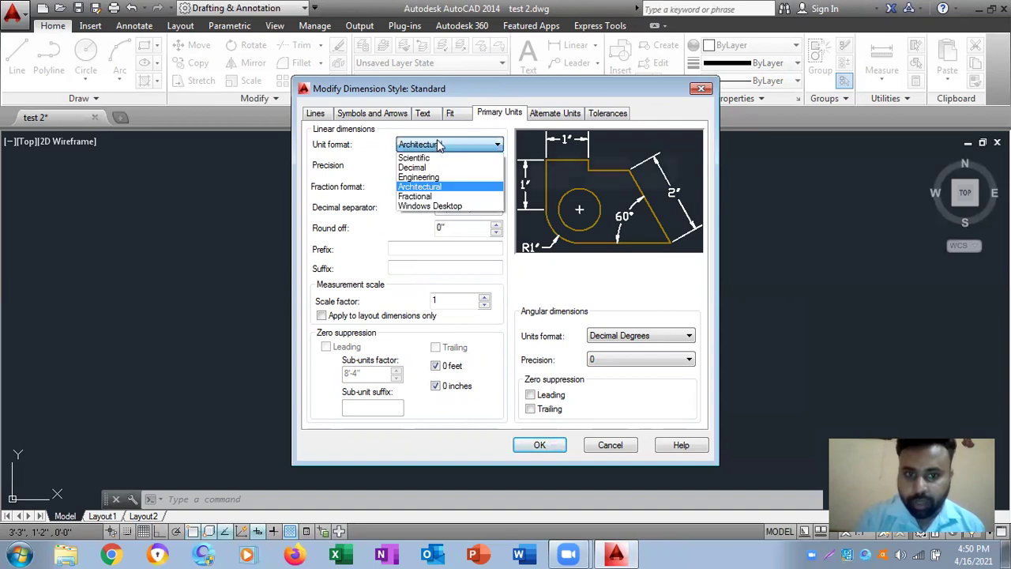
left_click(423, 186)
left_click(419, 165)
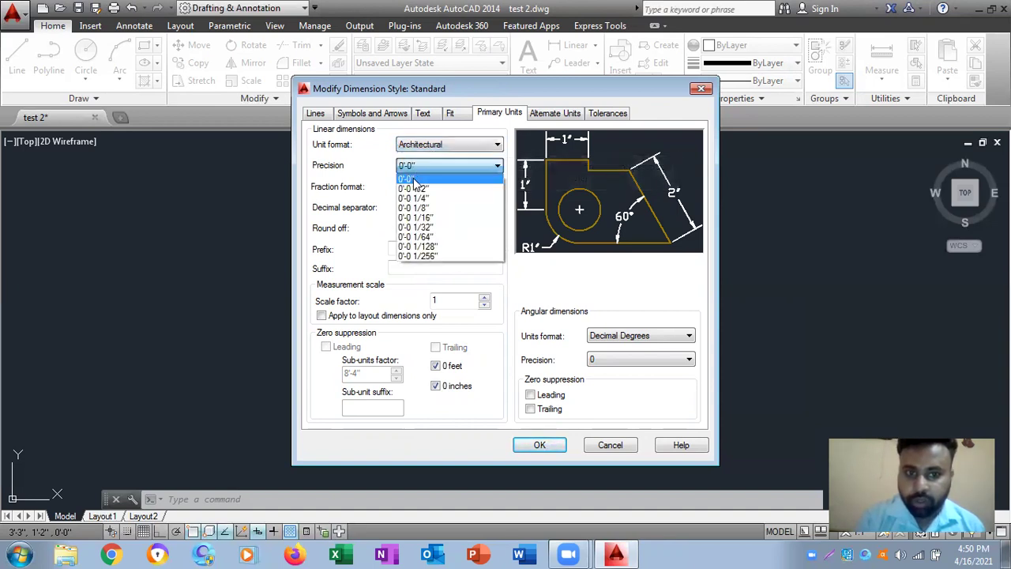
left_click(412, 179)
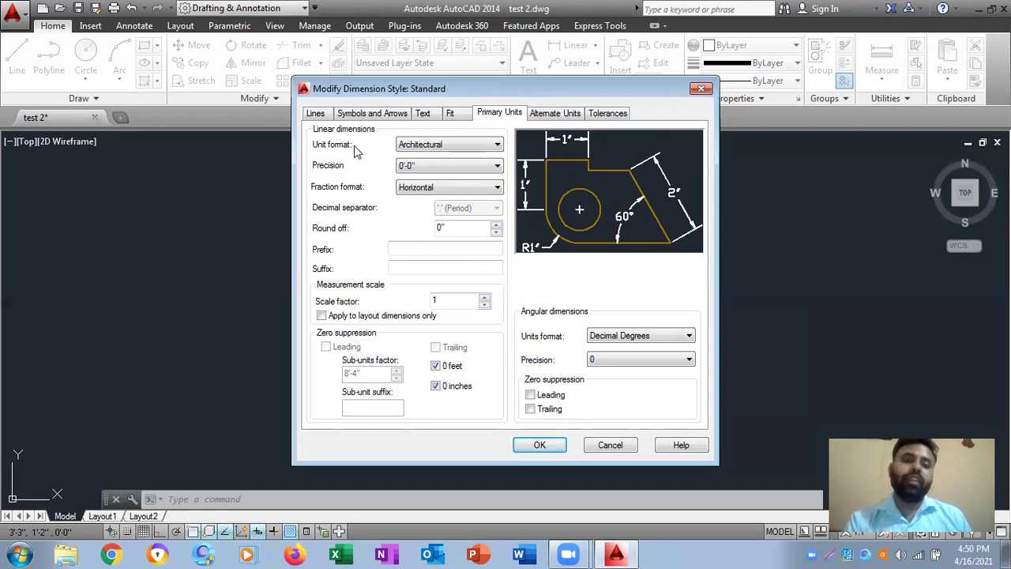
Step: Set the Standard dimension style's text height to 8"
left_click(423, 115)
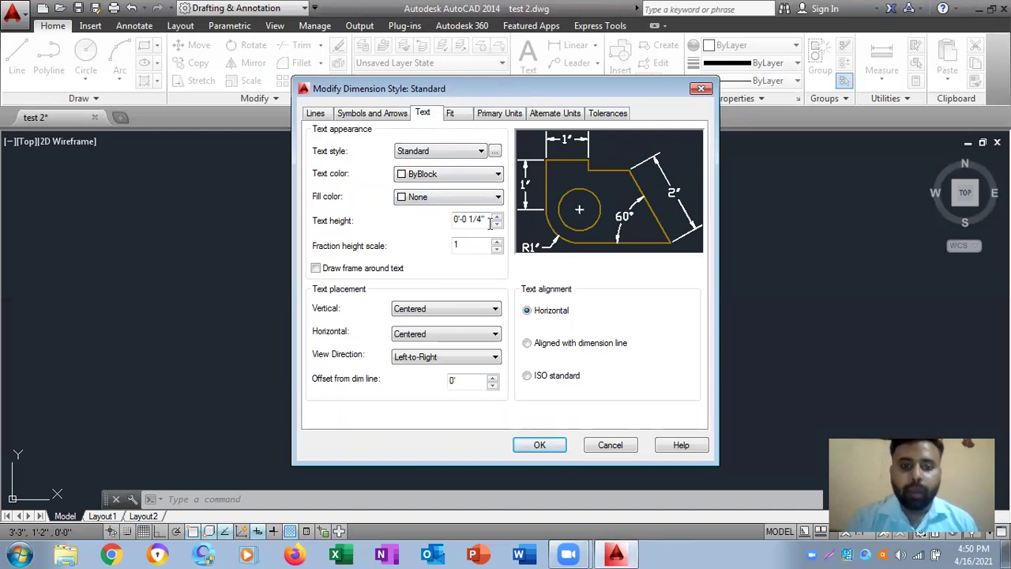
left_click_drag(487, 219, 456, 220)
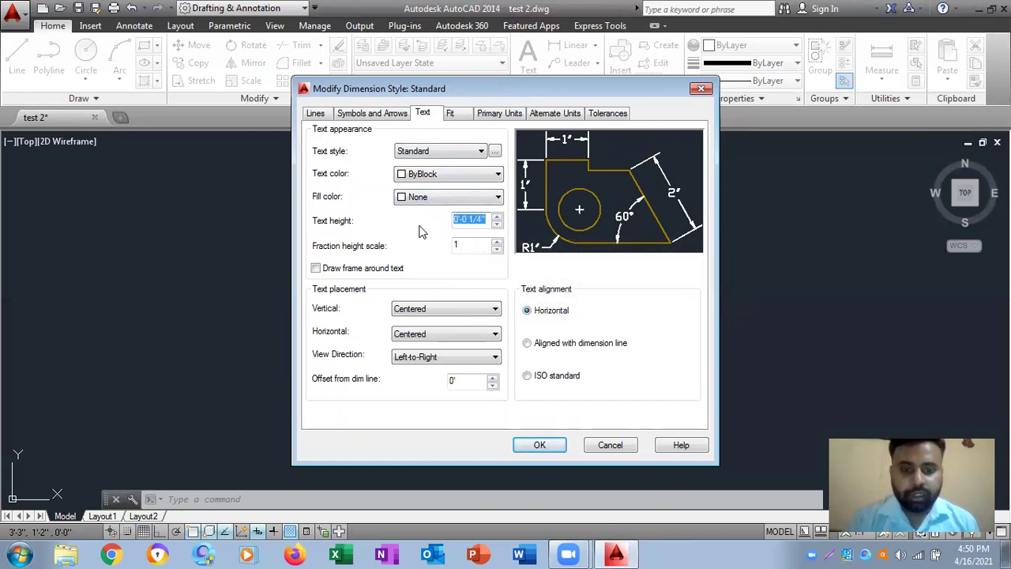
key("BackSpace")
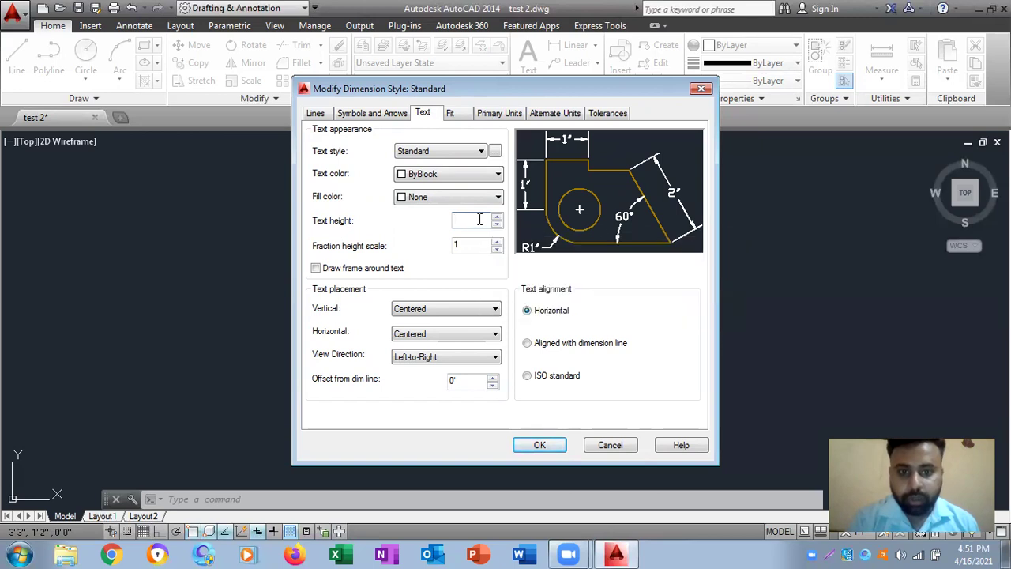
key("ctrl+z")
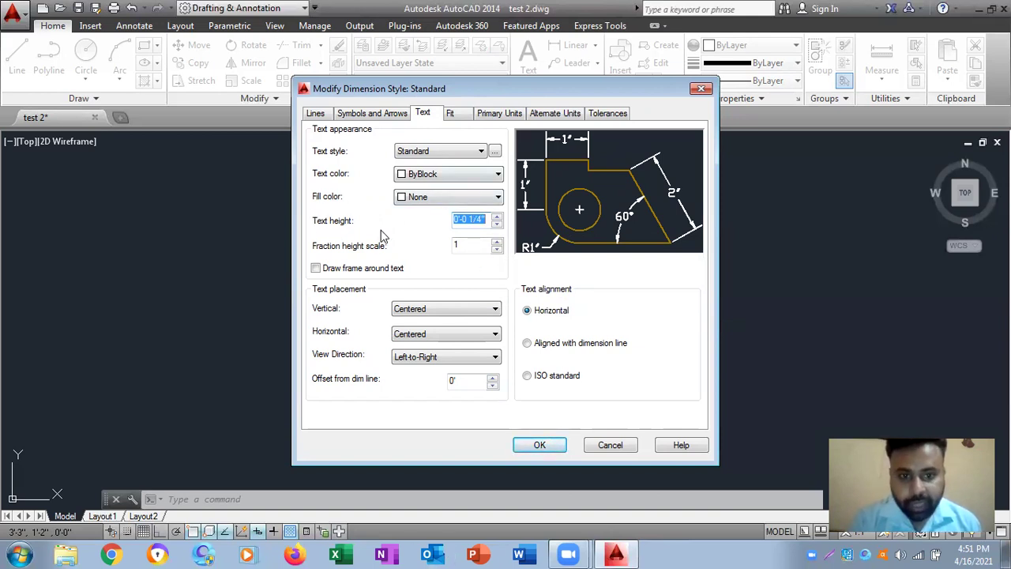
key("BackSpace")
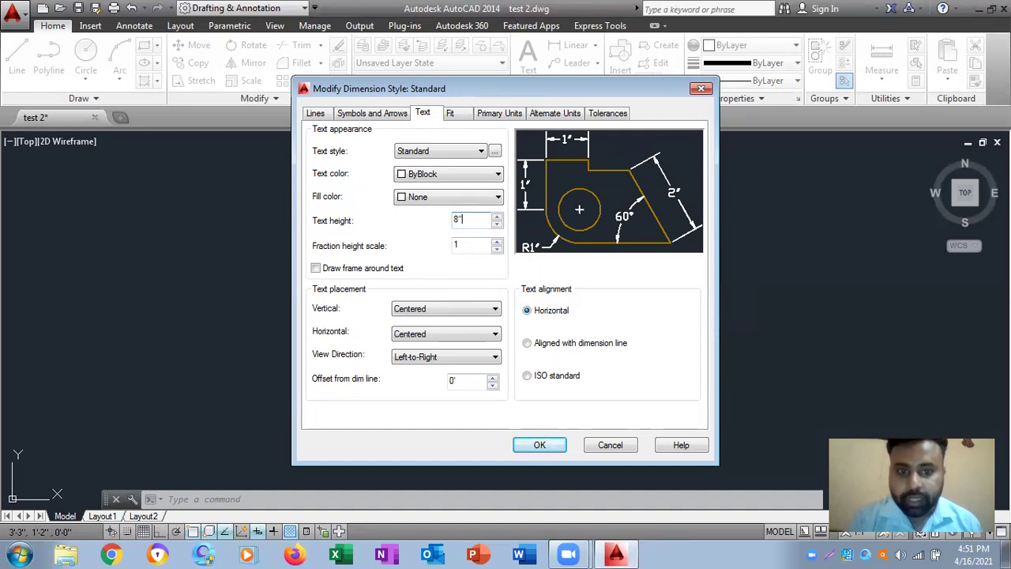
Step: Open the Windows On-Screen Keyboard and demonstrate the Shift and quotation-mark keys used for the inch symbol
left_click(19, 553)
left_click(120, 516)
type("on")
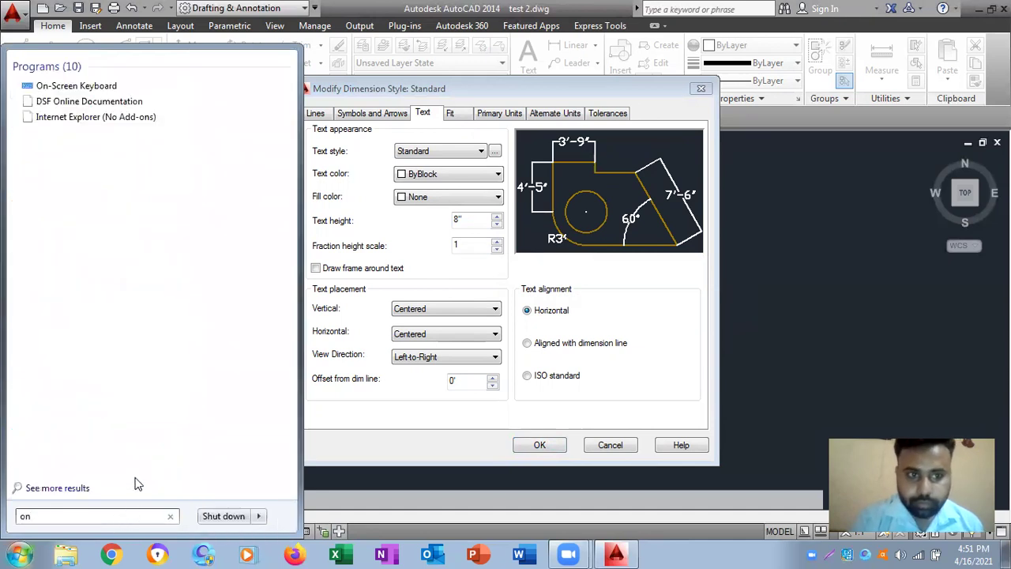
left_click(77, 85)
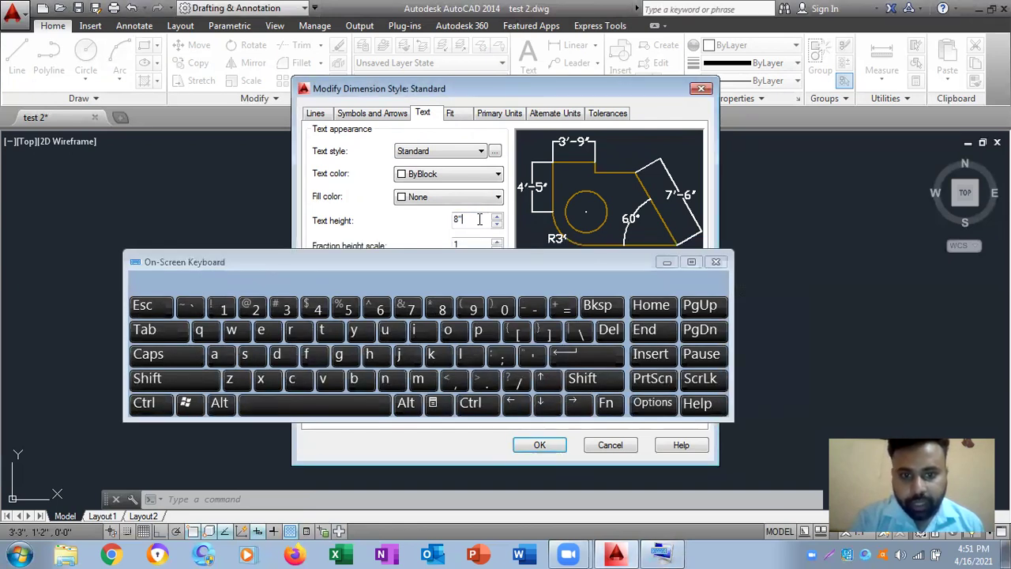
left_click(584, 379)
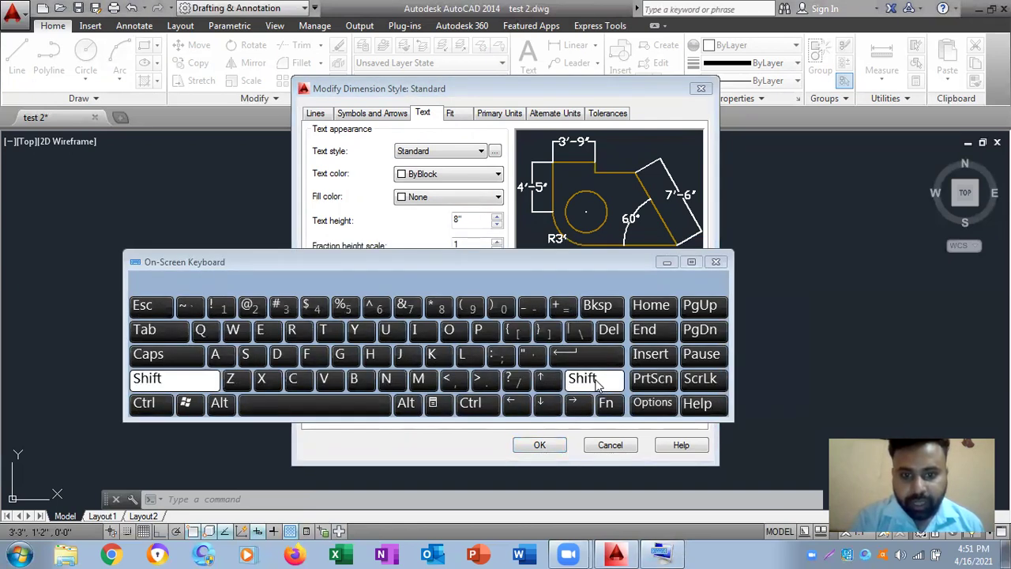
left_click(534, 357)
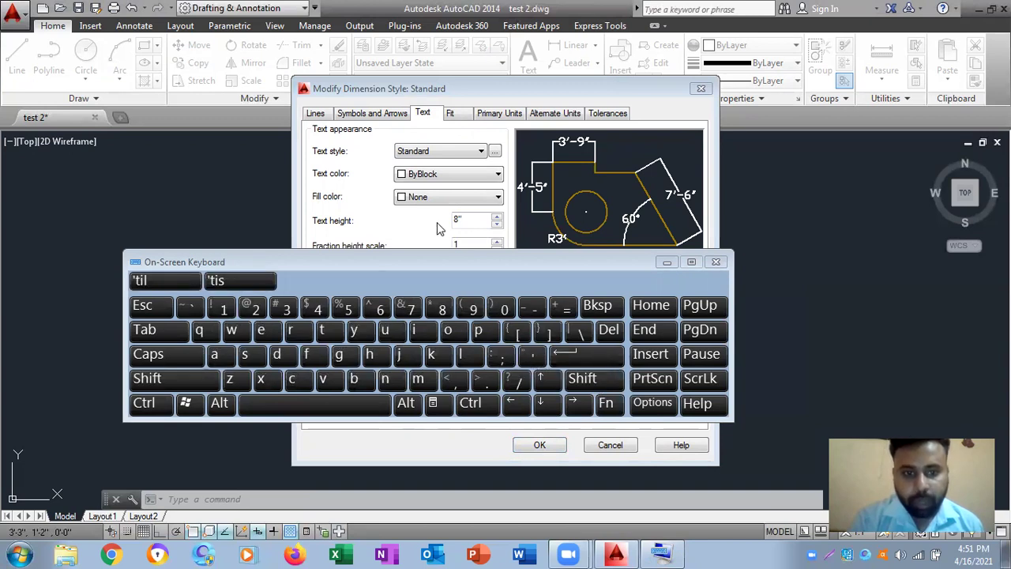
Step: Re-enter the inch mark in the 8" text height while demonstrating Shift with the quotation mark, and close the On-Screen Keyboard
left_click(462, 219)
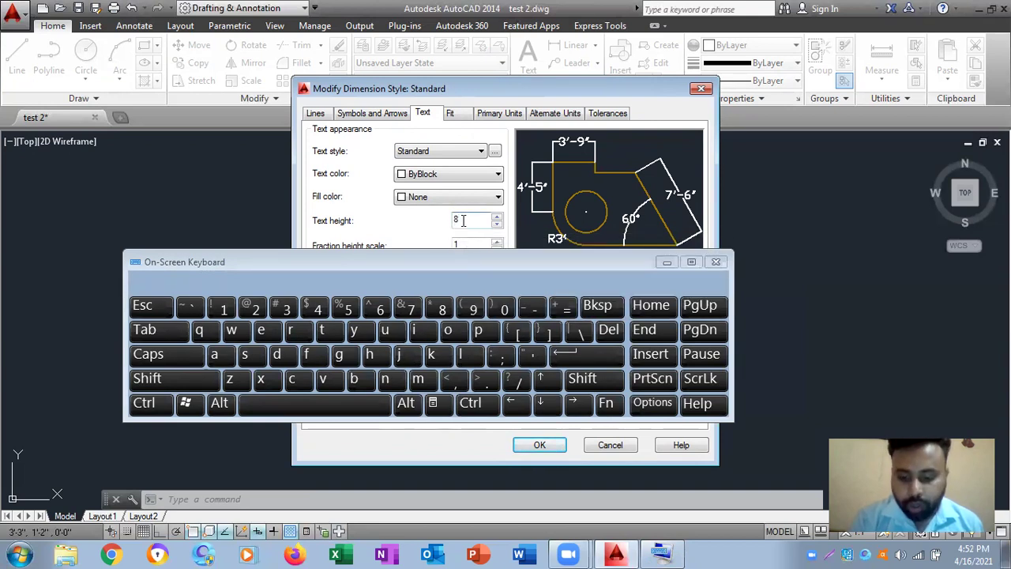
key("shift")
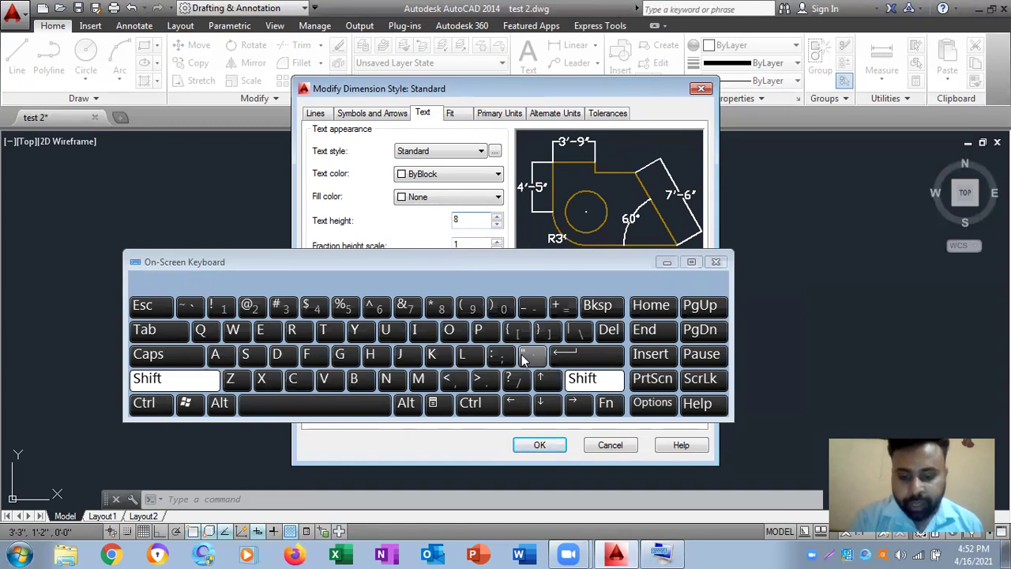
key("shift")
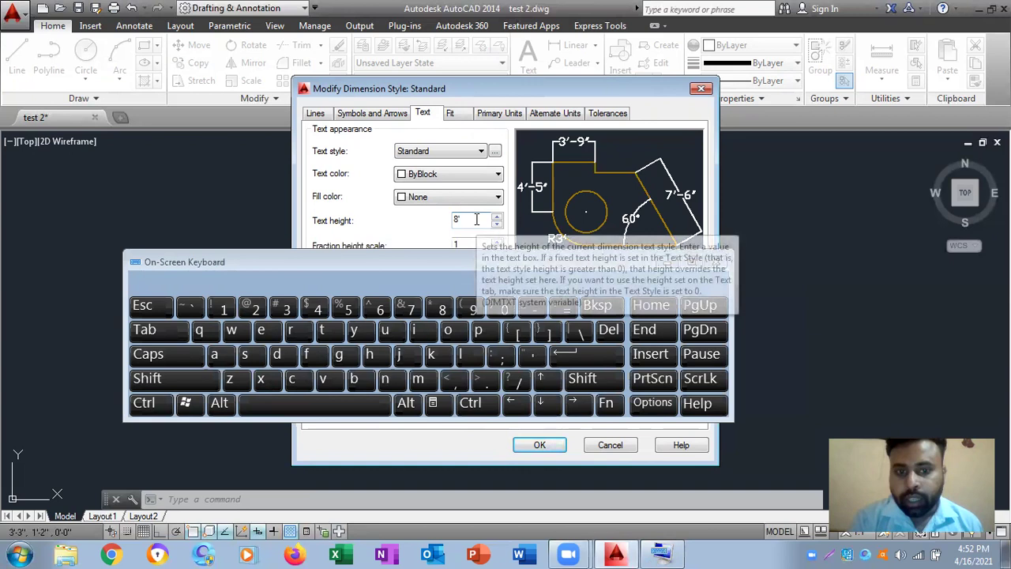
left_click(585, 379)
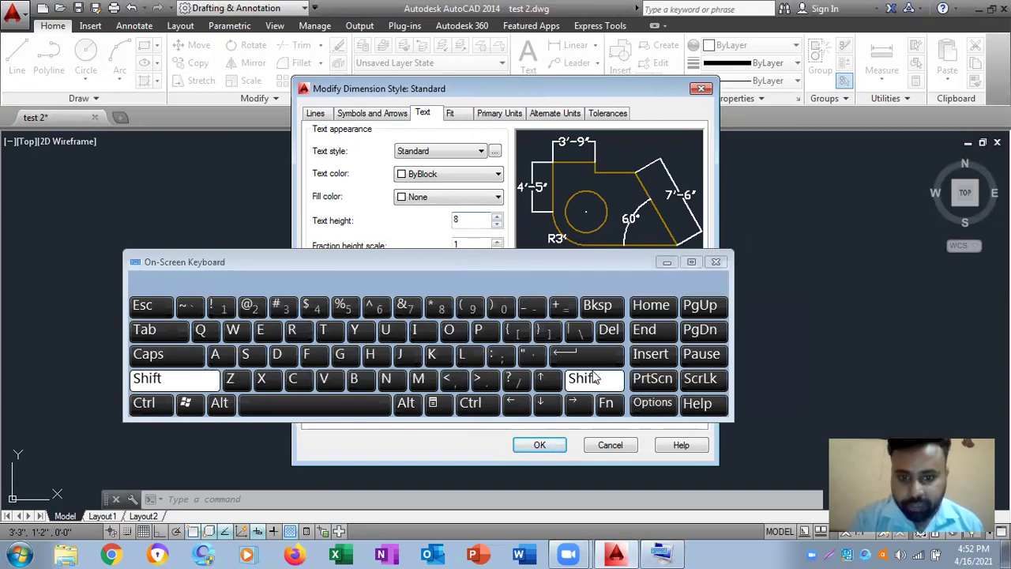
left_click(529, 355)
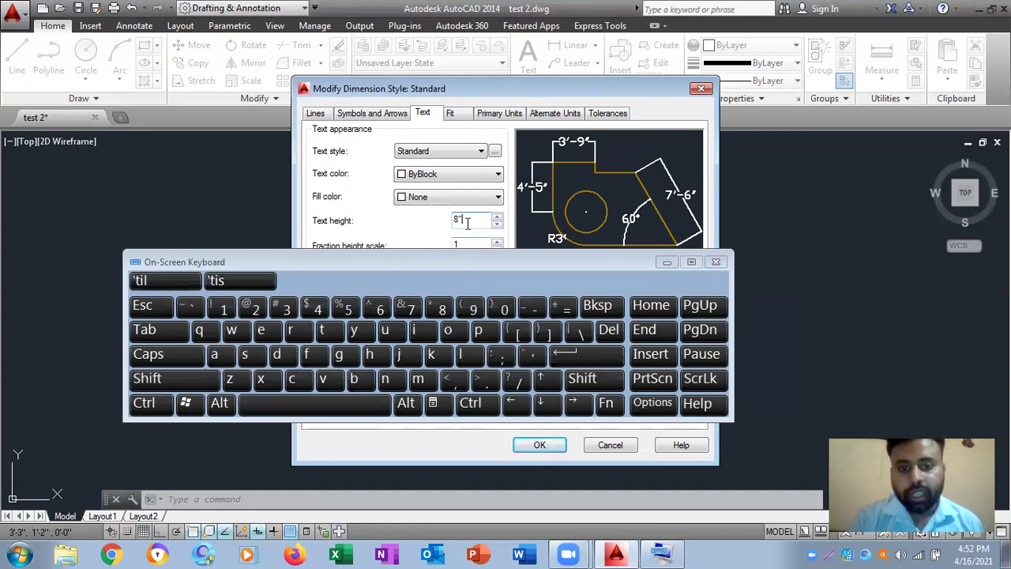
left_click(715, 264)
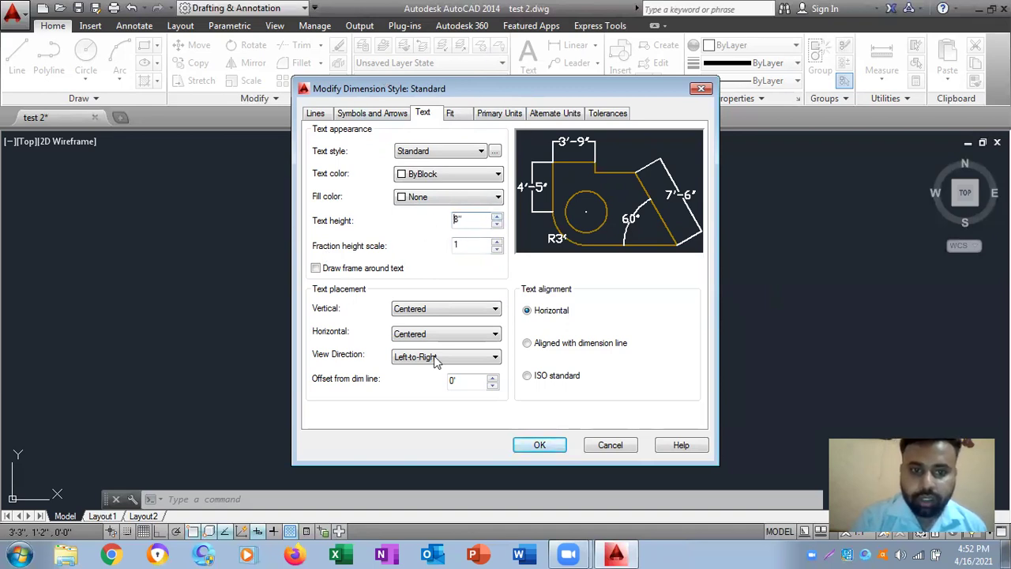
Step: Set the dimension style's first and second arrowheads to Architectural tick with an arrow size of 8"
left_click(505, 115)
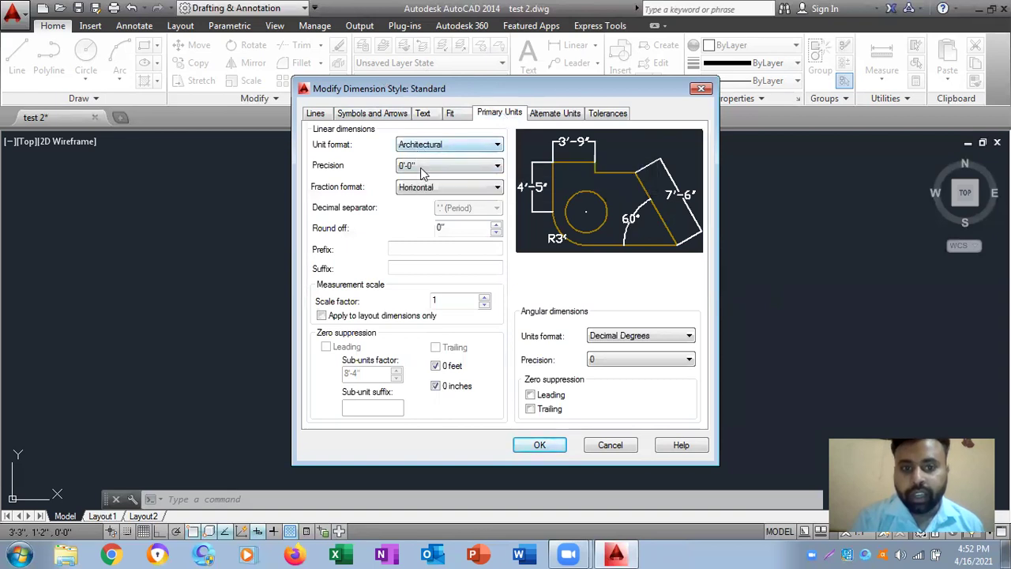
left_click(428, 114)
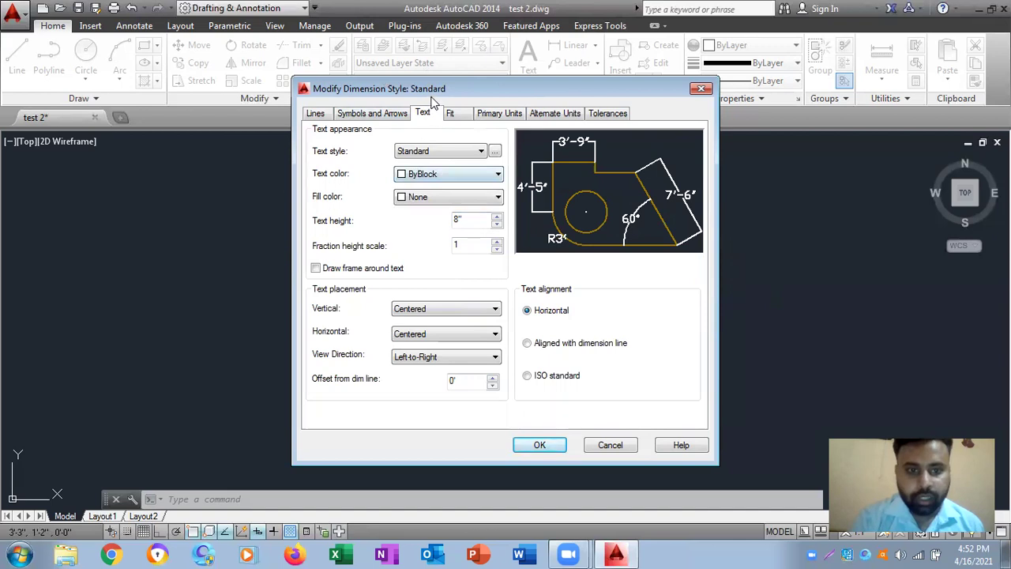
left_click(386, 115)
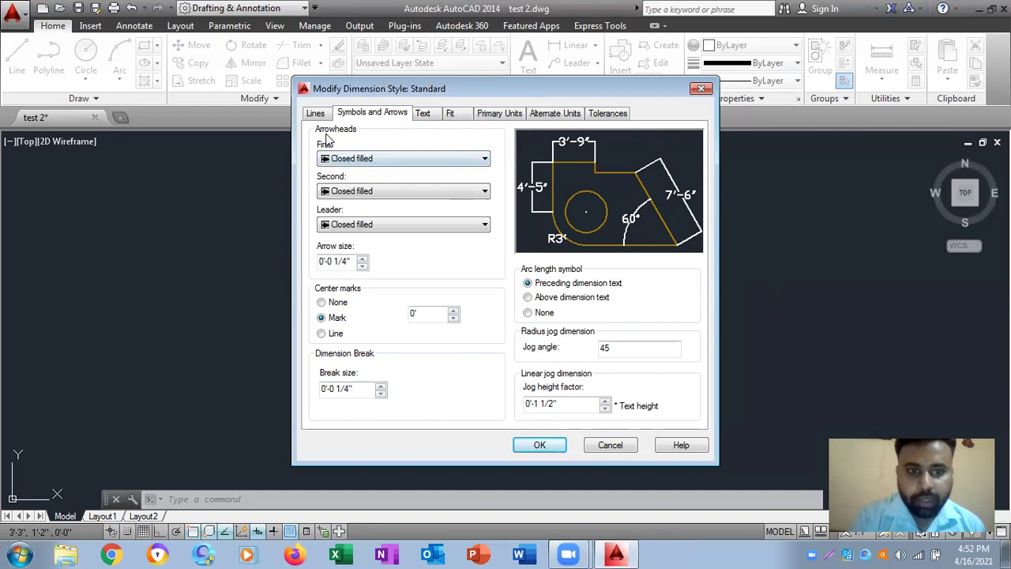
left_click(335, 160)
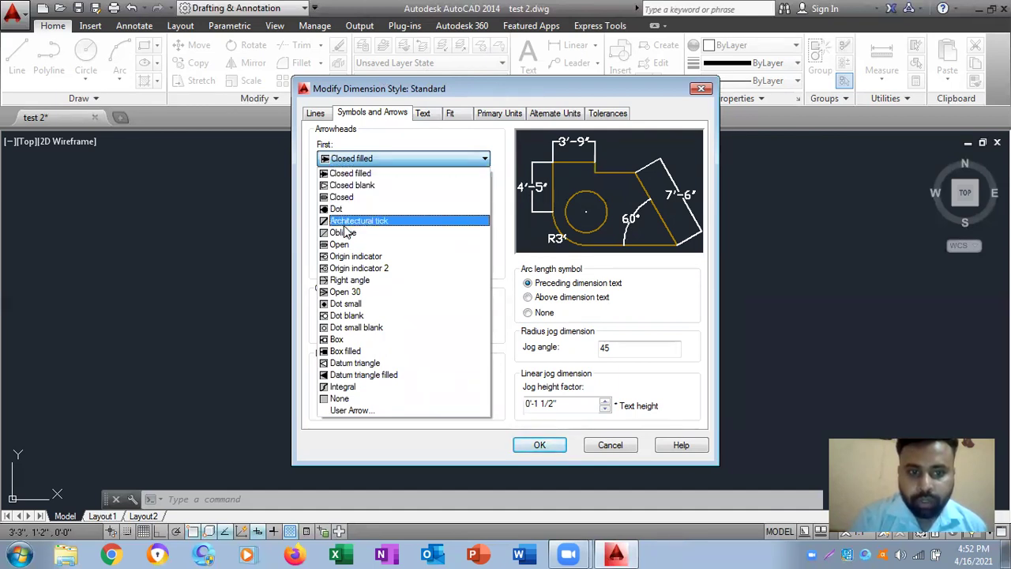
left_click(339, 209)
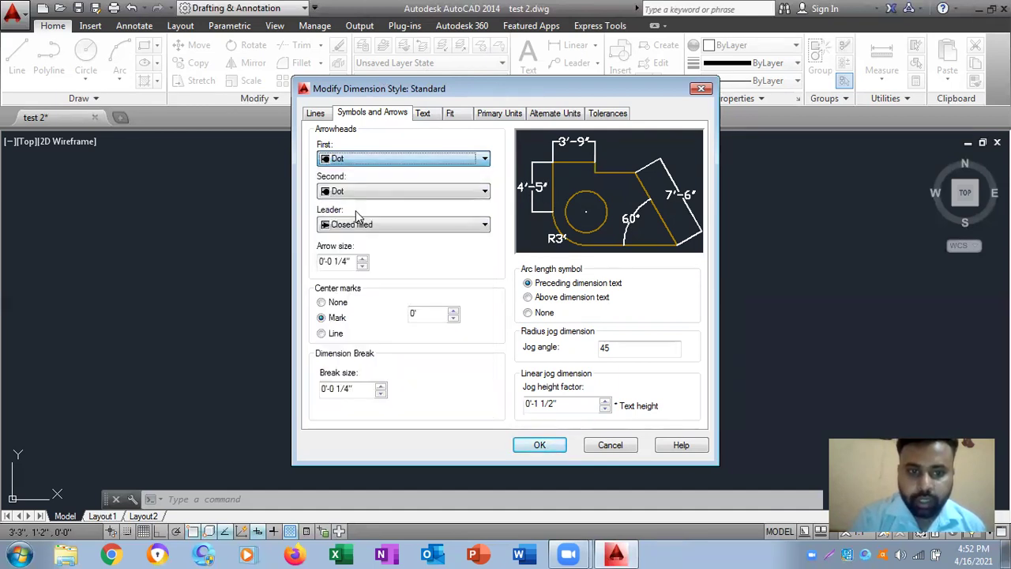
left_click(359, 159)
left_click(346, 222)
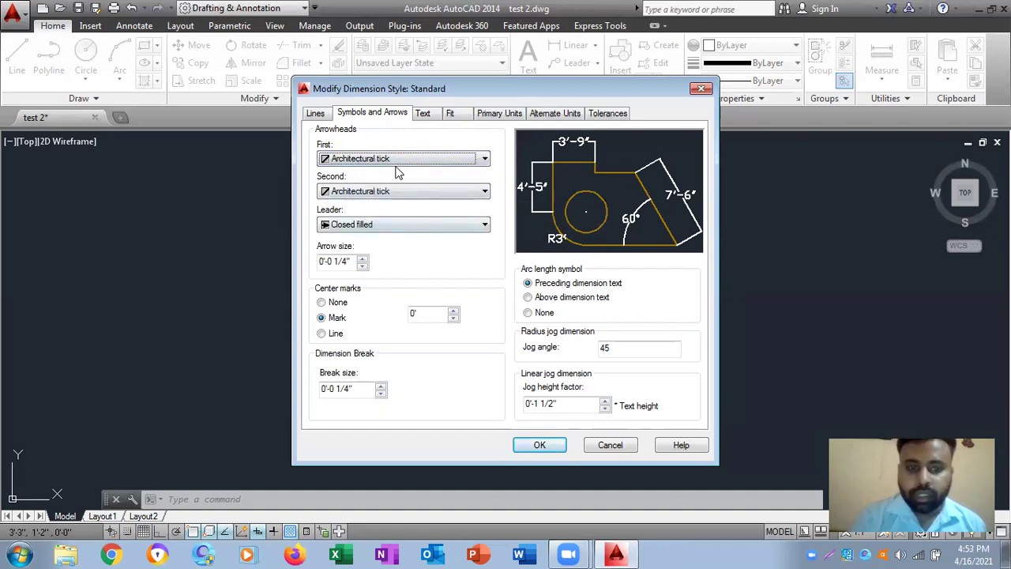
left_click(360, 163)
left_click(359, 221)
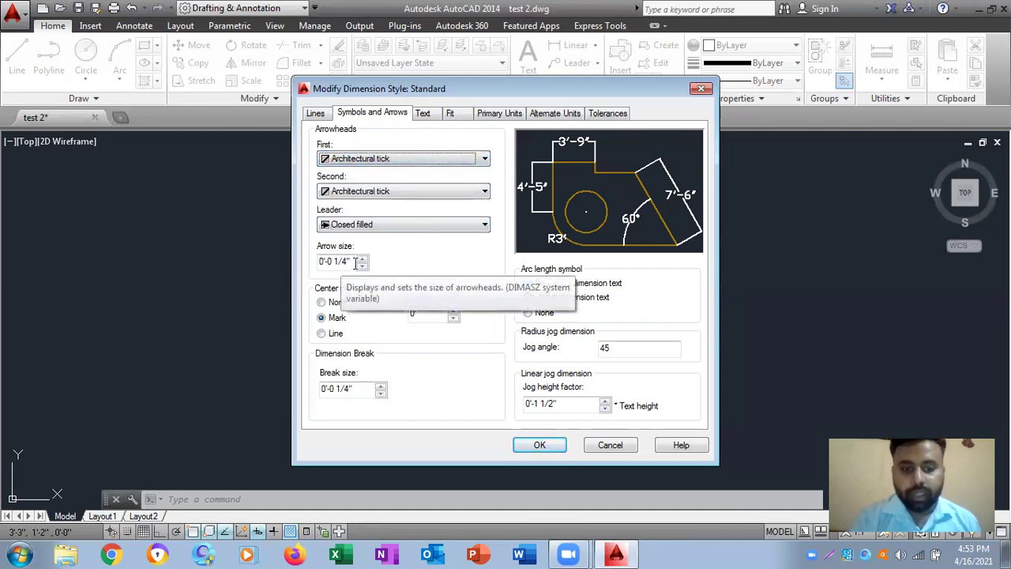
left_click_drag(351, 262, 324, 263)
key("BackSpace")
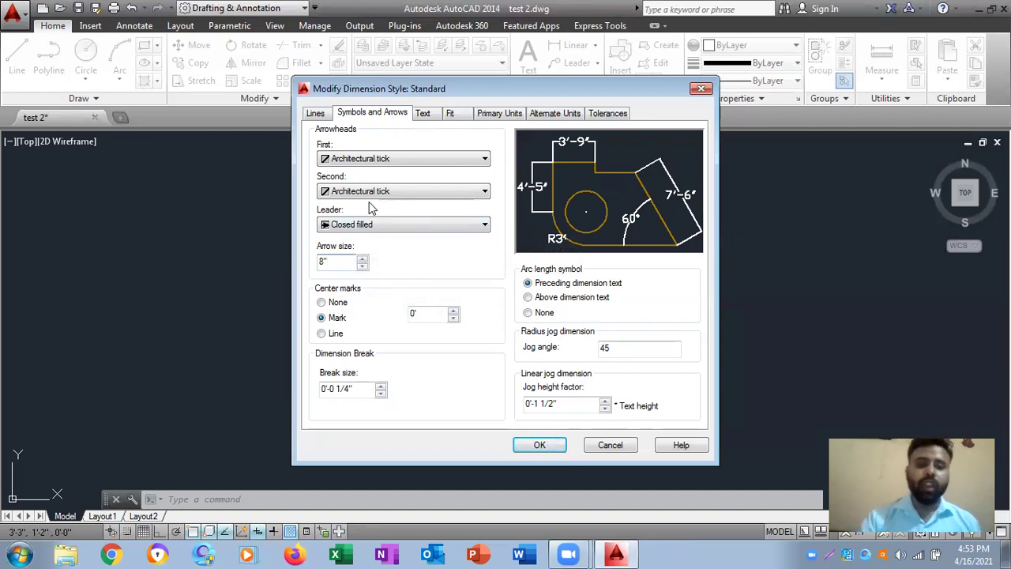
Step: Set the extension lines' offset from origin to 6" in the Standard dimension style
left_click(316, 113)
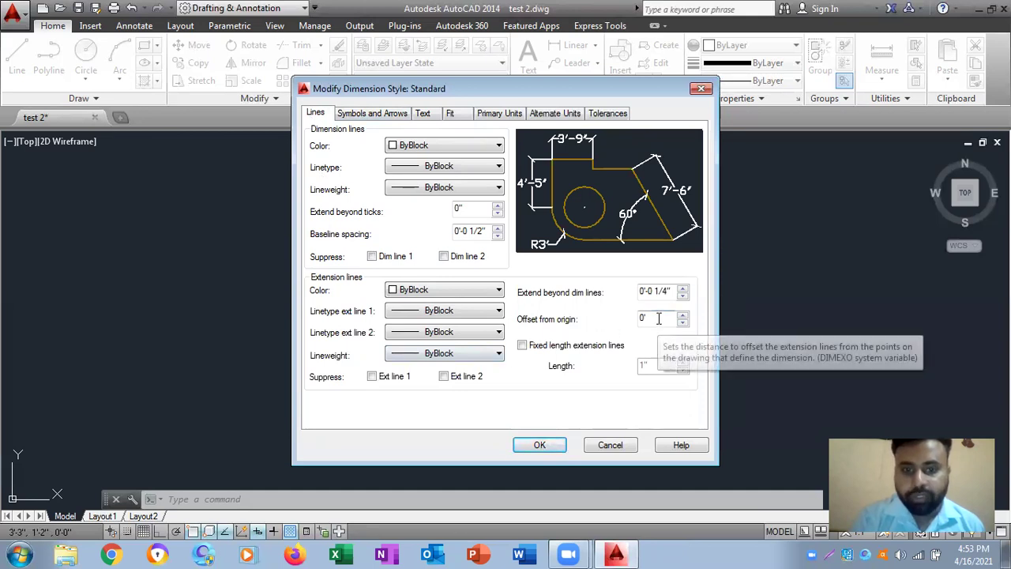
left_click_drag(662, 319, 618, 318)
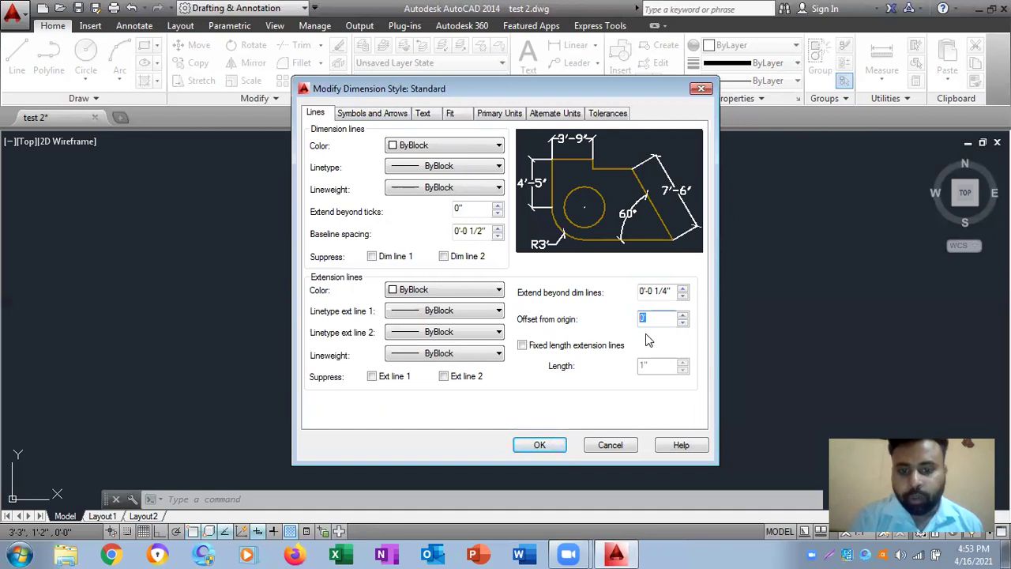
type("0")
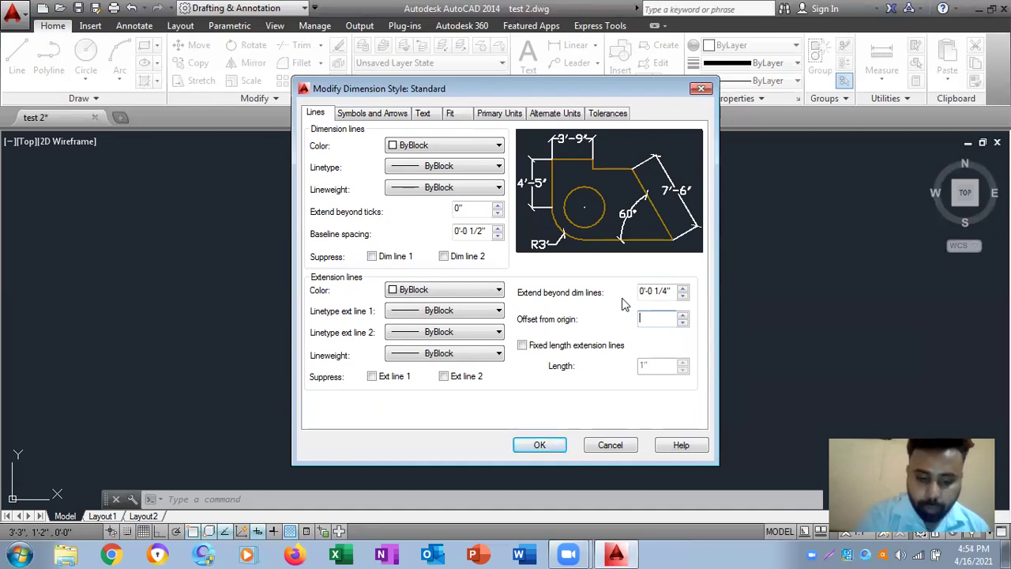
key("Tab")
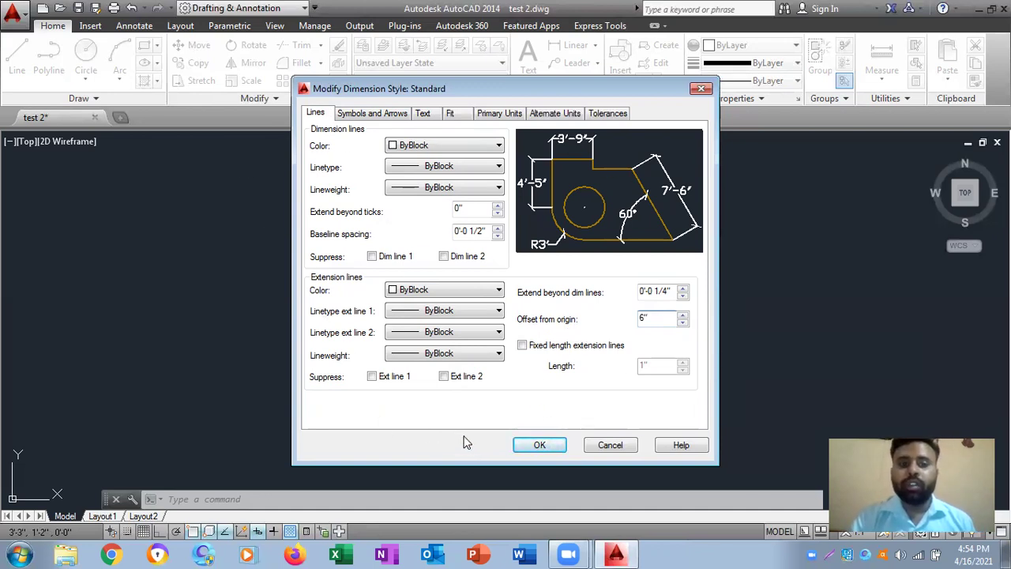
Step: Apply the dimension style changes and make Standard the current style, closing the Dimension Style Manager
left_click(539, 446)
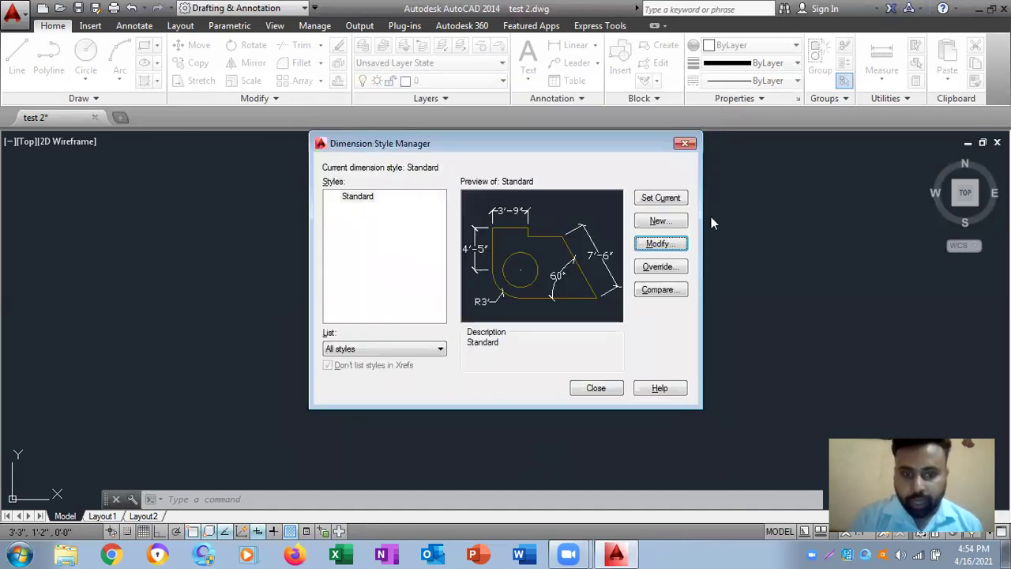
left_click(655, 198)
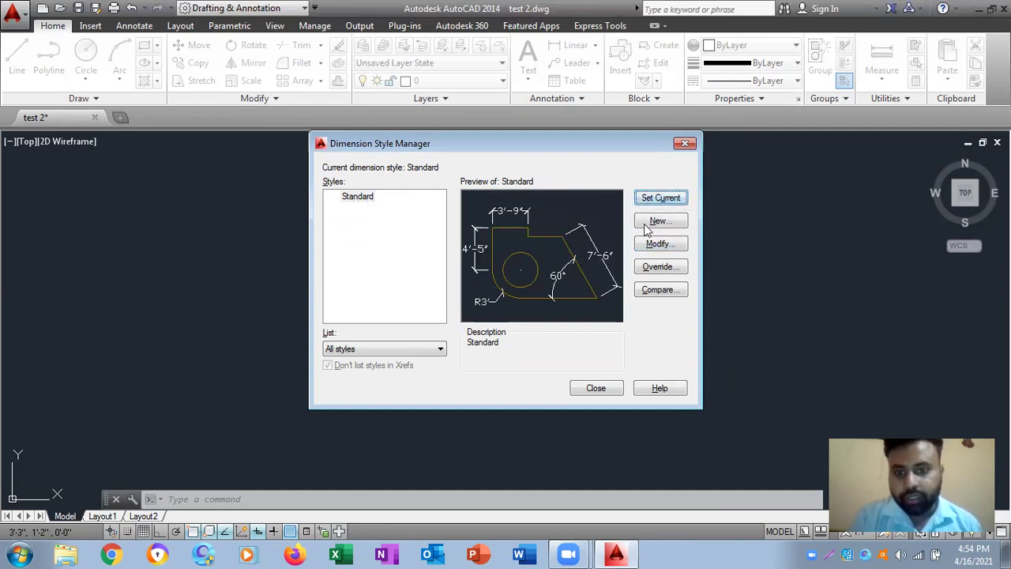
left_click(594, 389)
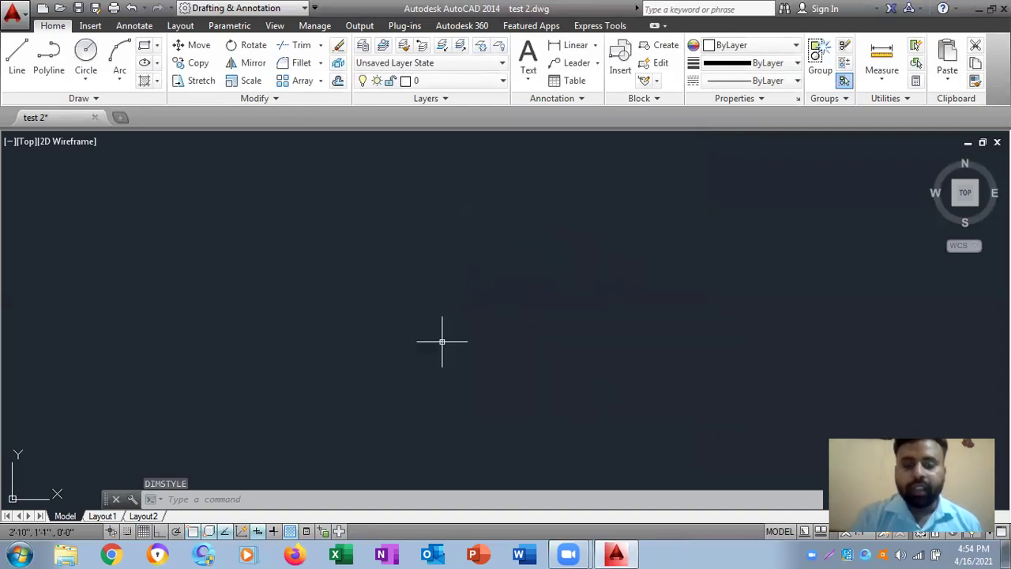